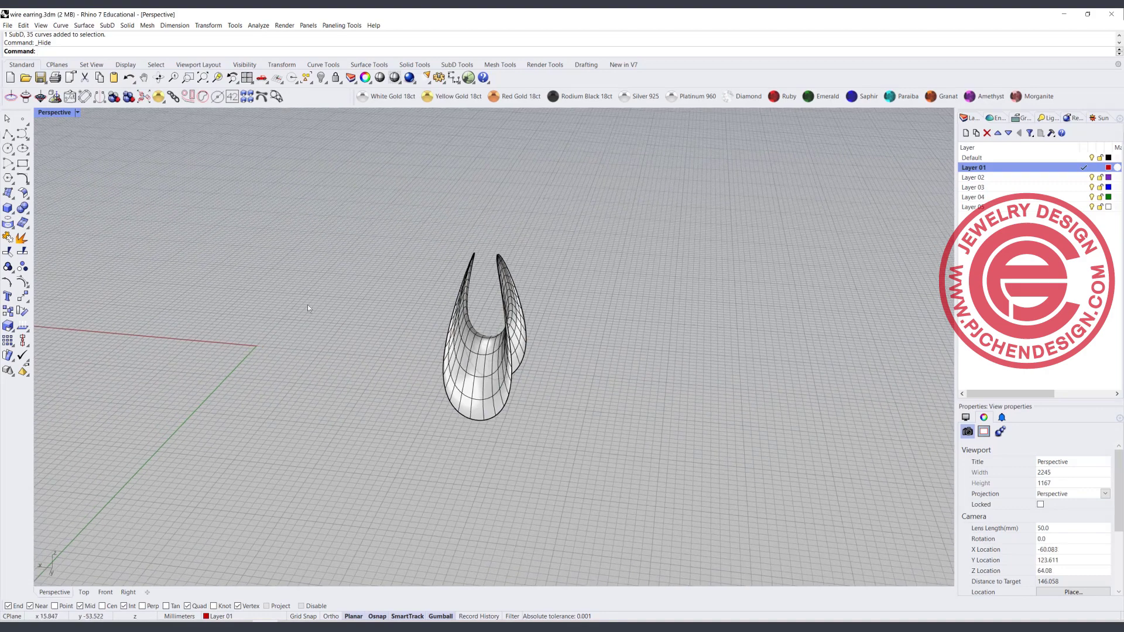
# Step: Turn off the Default layer and switch from the single Perspective view to the four-viewport layout
pyautogui.click(1093, 163)
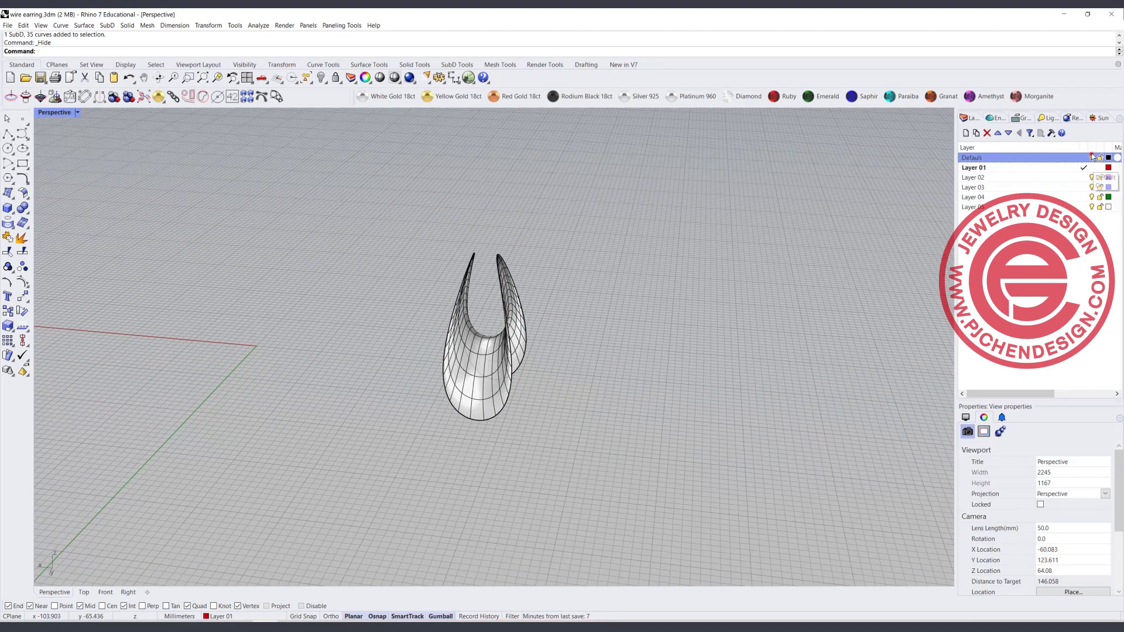
pyautogui.scroll(-3, 342, 307)
pyautogui.doubleClick(49, 113)
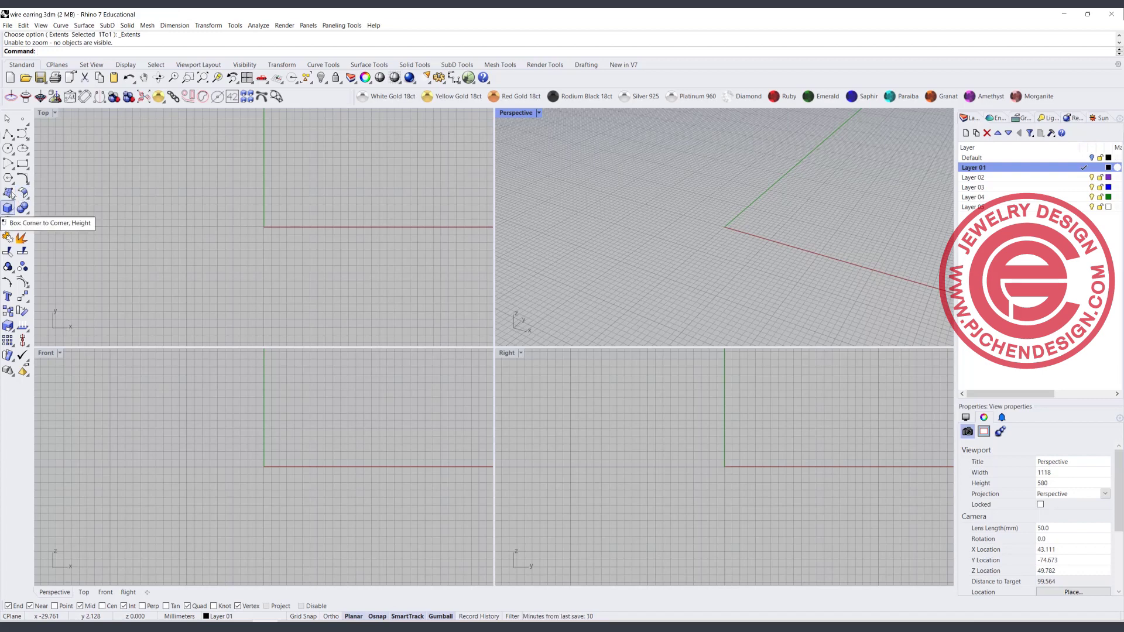
# Step: Draw a circle centred on the origin in the Top view, with a diameter of about 24 mm
pyautogui.click(9, 149)
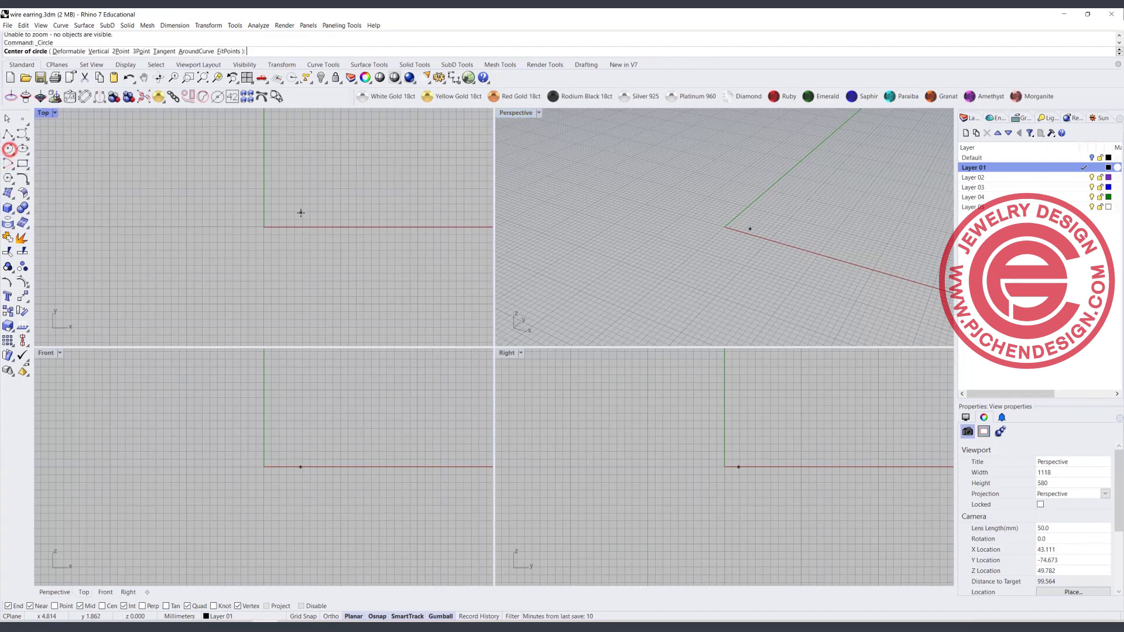
pyautogui.write('0')
pyautogui.press('Return')
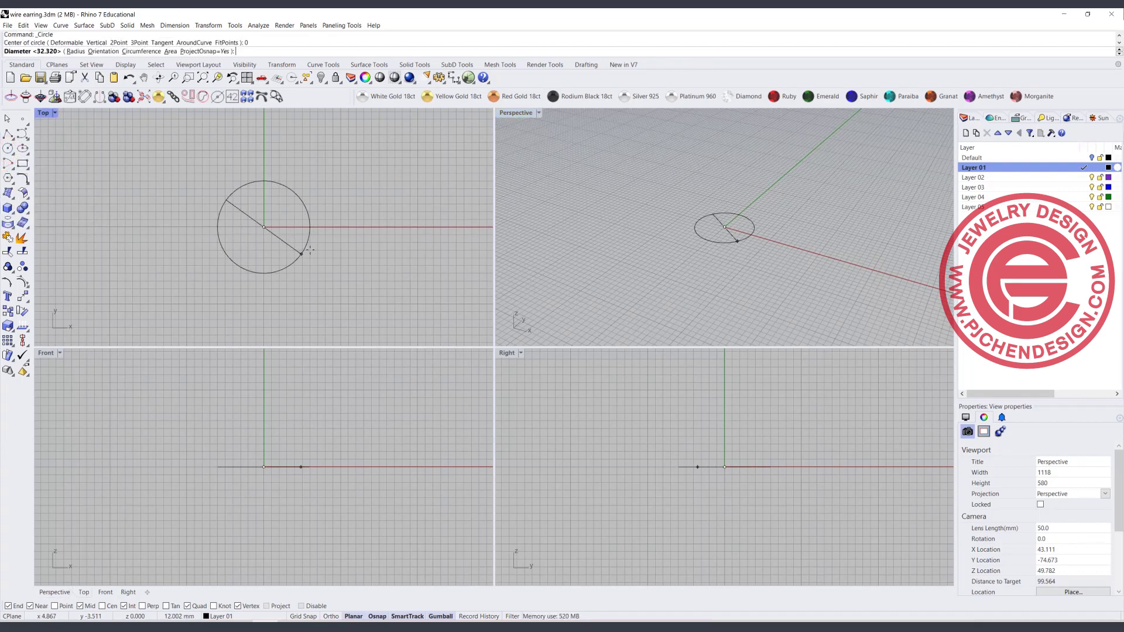
pyautogui.scroll(-2, 344, 225)
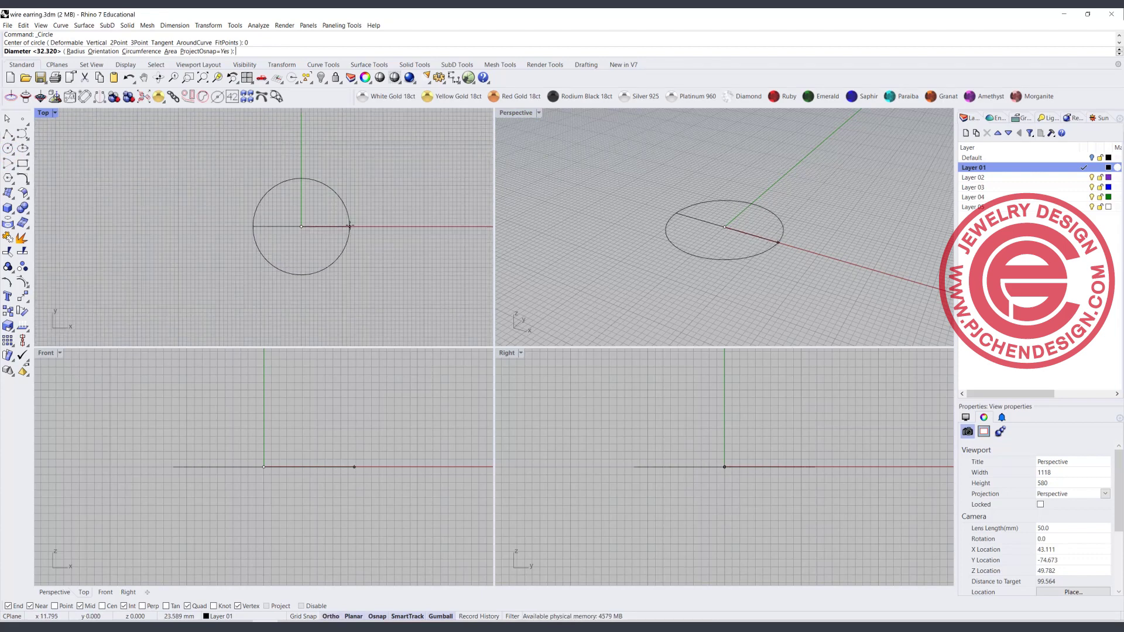
pyautogui.click(351, 227)
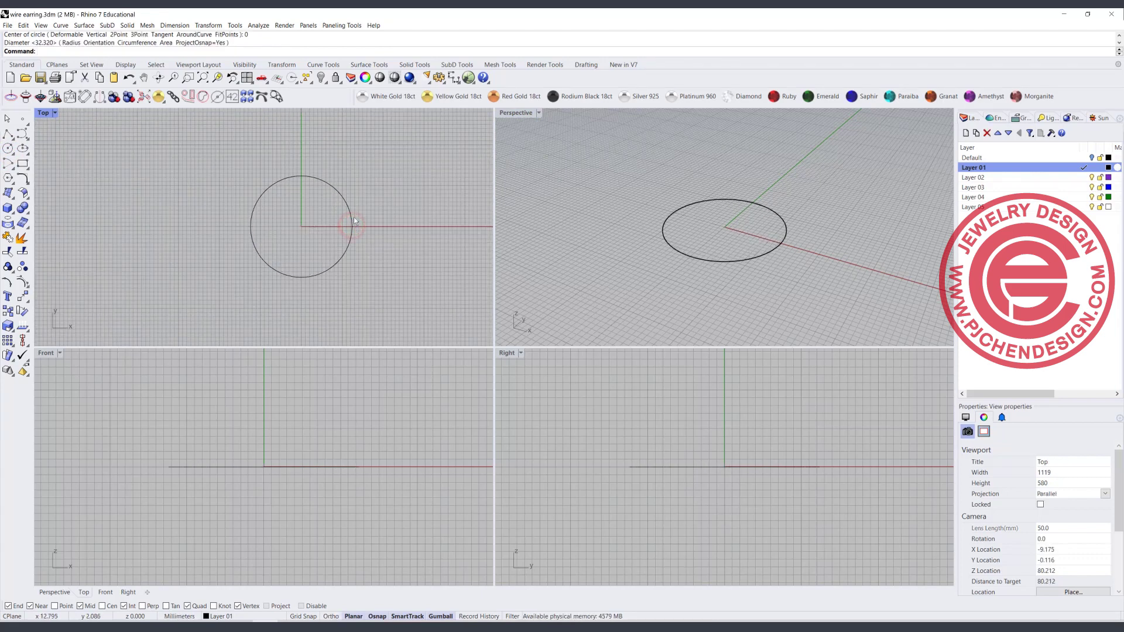
# Step: Try to bend the circle by raising its two control points on the Y axis, and undo the move
pyautogui.click(353, 223)
pyautogui.moveTo(353, 222); pyautogui.dragTo(303, 221, button='right')
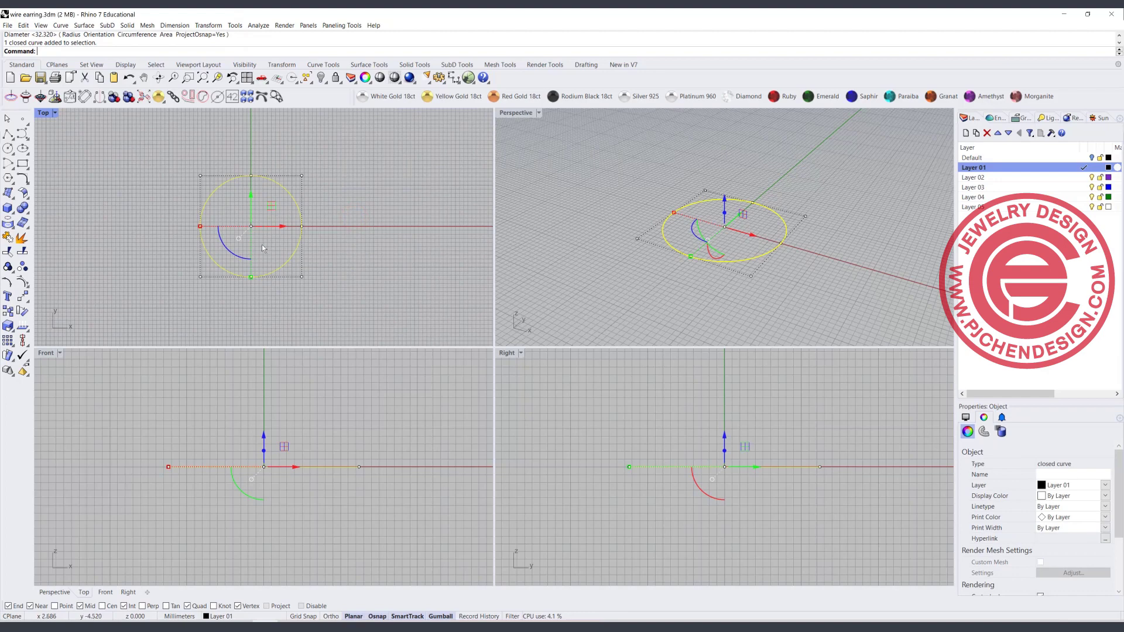
pyautogui.press('Escape')
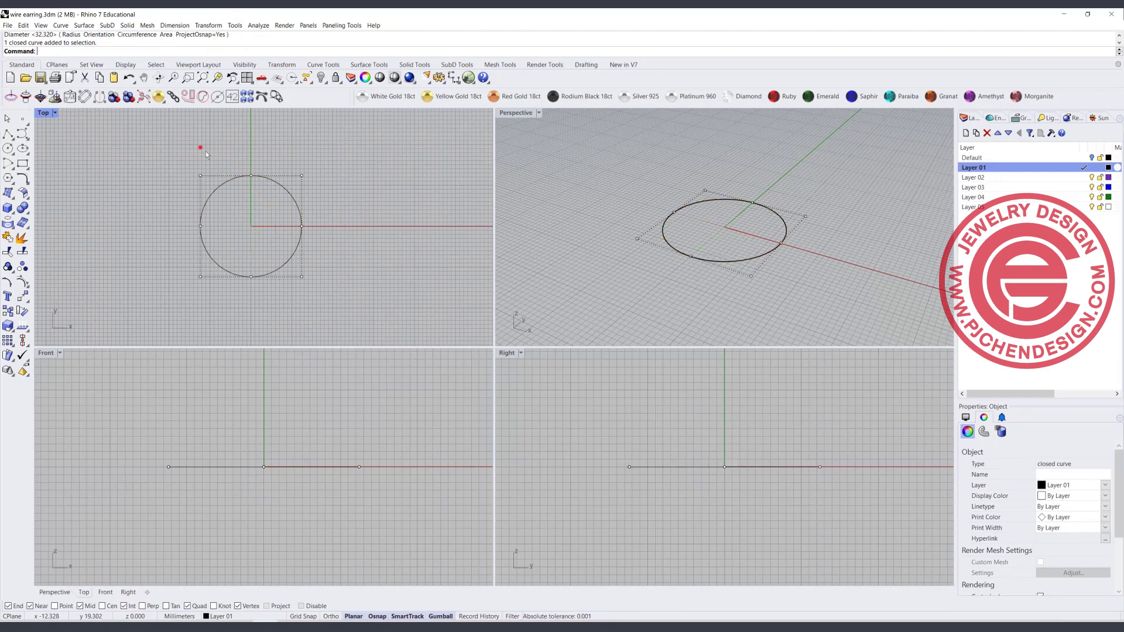
pyautogui.moveTo(200, 148); pyautogui.dragTo(265, 288)
pyautogui.moveTo(223, 145); pyautogui.dragTo(277, 314)
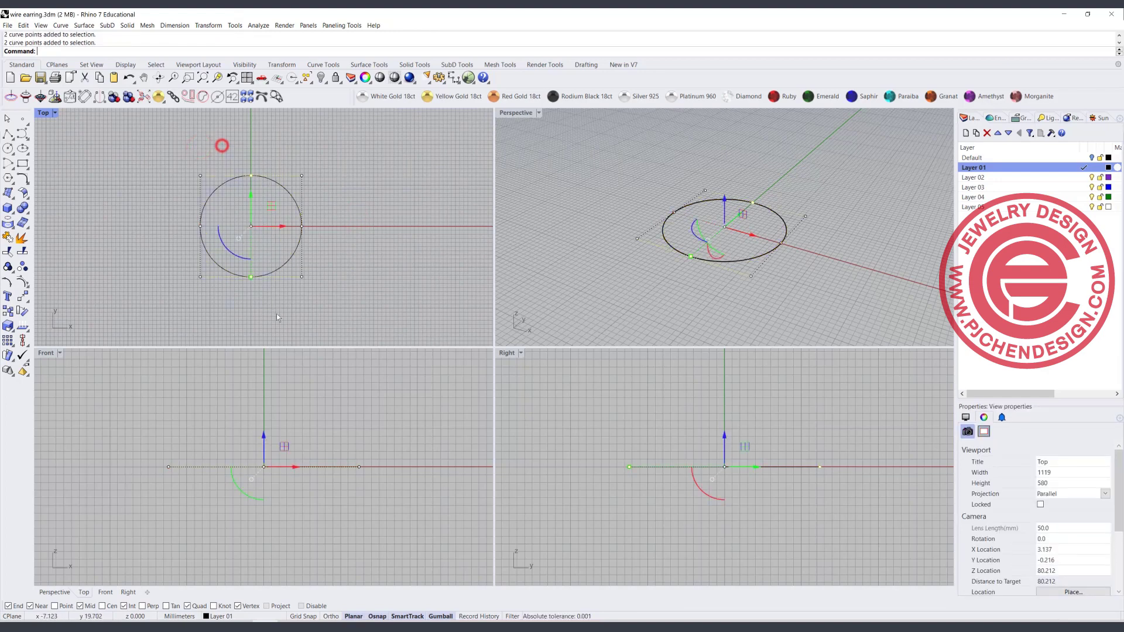
pyautogui.click(259, 431)
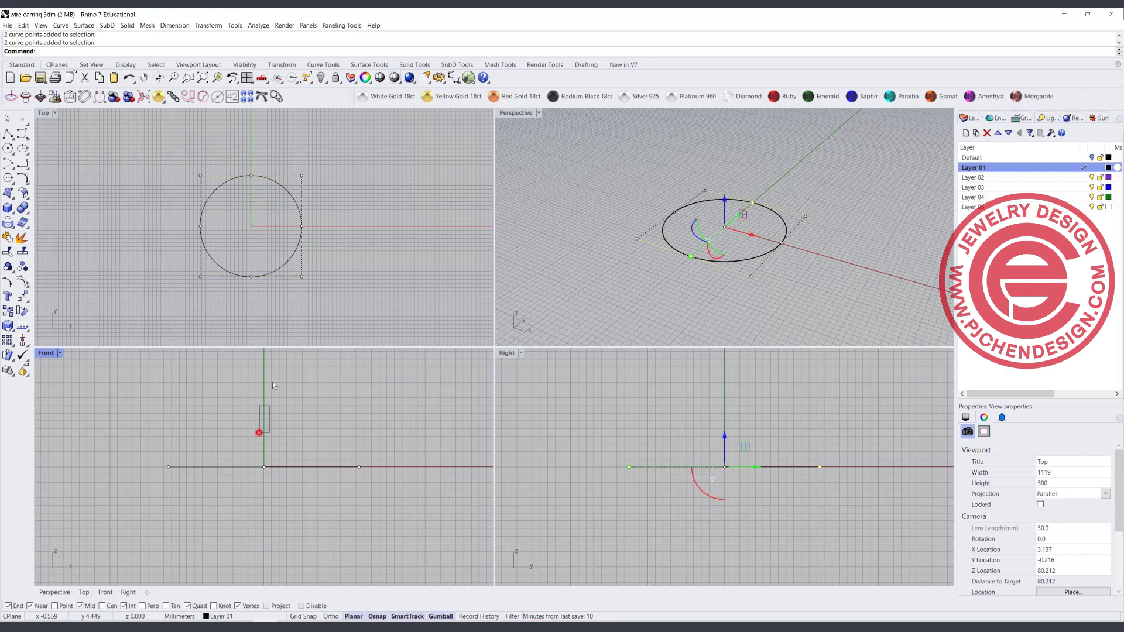
pyautogui.click(235, 181)
pyautogui.moveTo(238, 152); pyautogui.dragTo(277, 337)
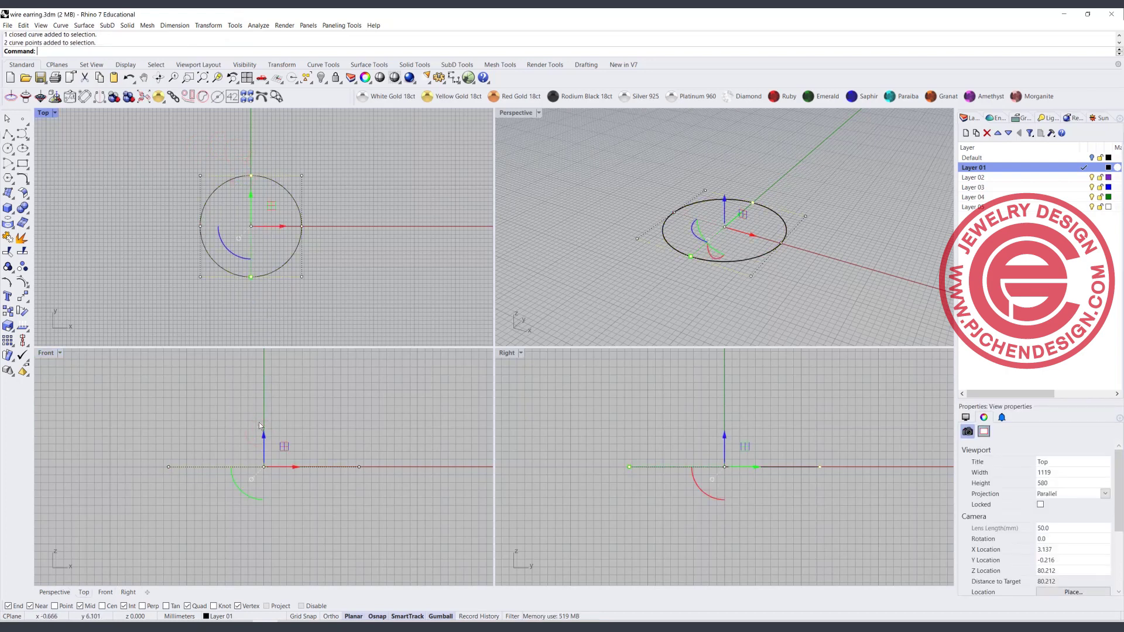
pyautogui.moveTo(262, 438); pyautogui.dragTo(272, 393)
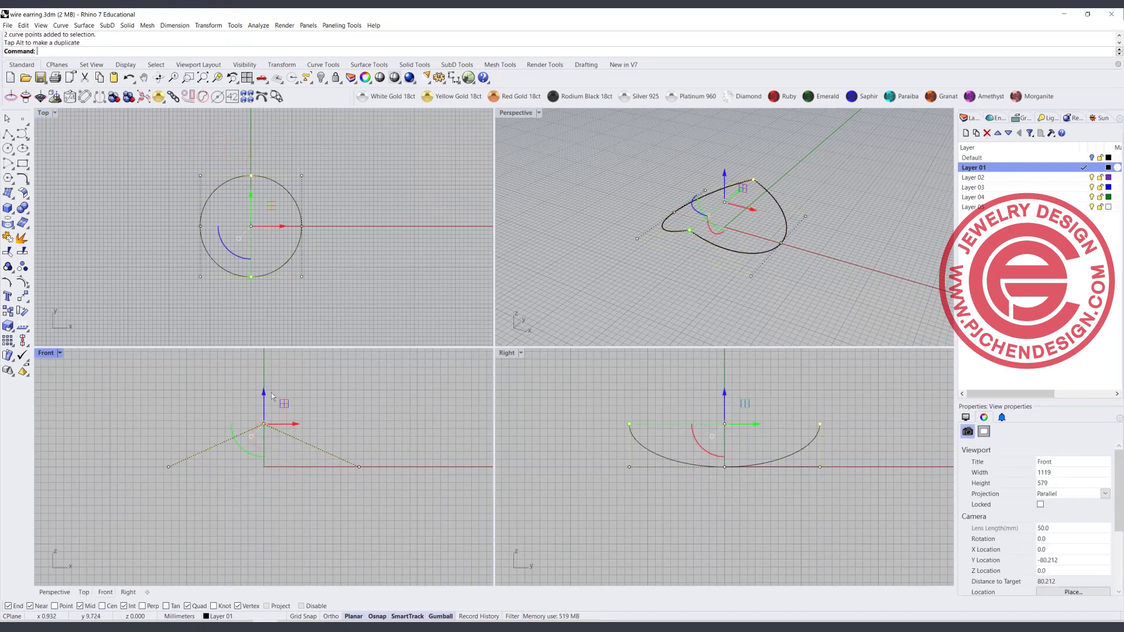
pyautogui.click(339, 423)
pyautogui.moveTo(763, 251); pyautogui.dragTo(651, 228, button='right')
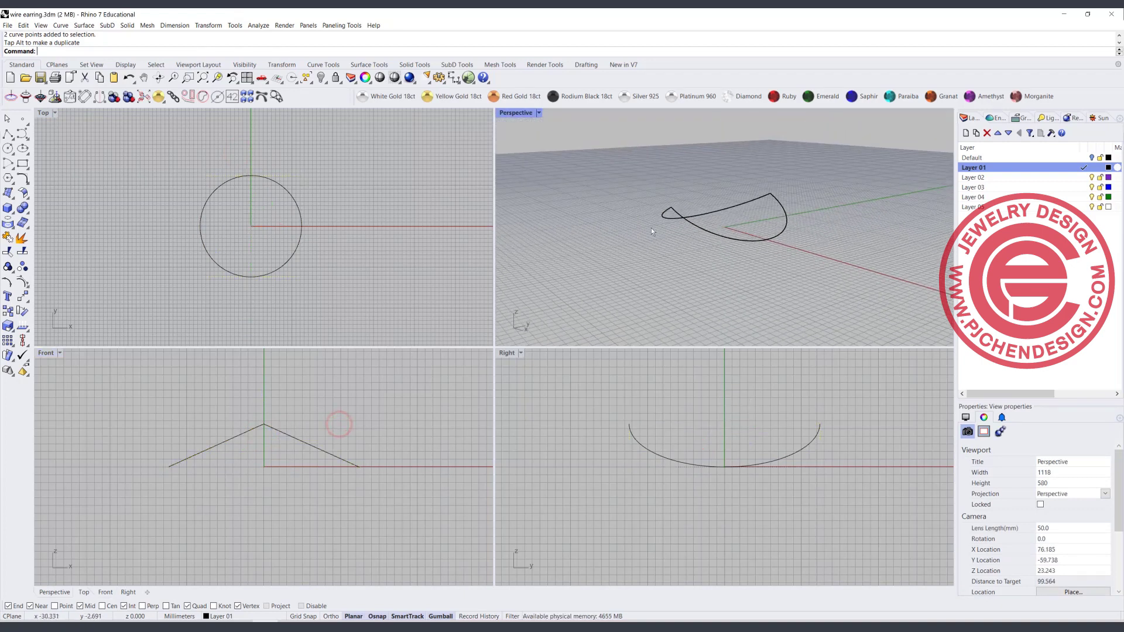
pyautogui.hotkey('ctrl', 'z')
pyautogui.click(423, 233)
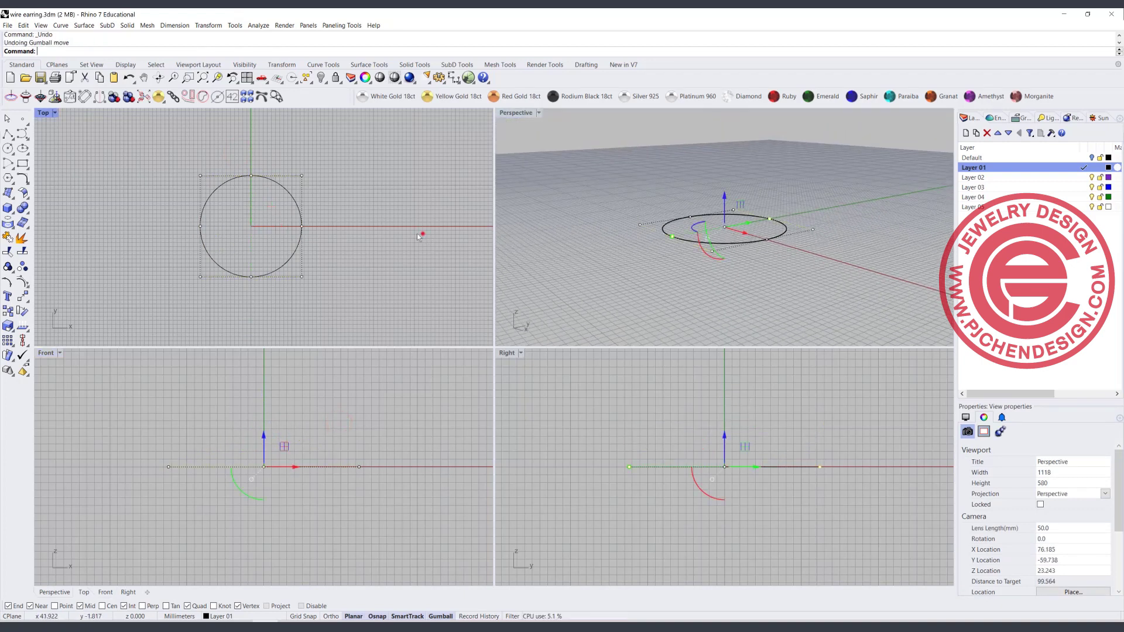
# Step: Rebuild the circle with a point count of 8 and degree 3, deleting the input curve
pyautogui.click(293, 200)
pyautogui.write('Re')
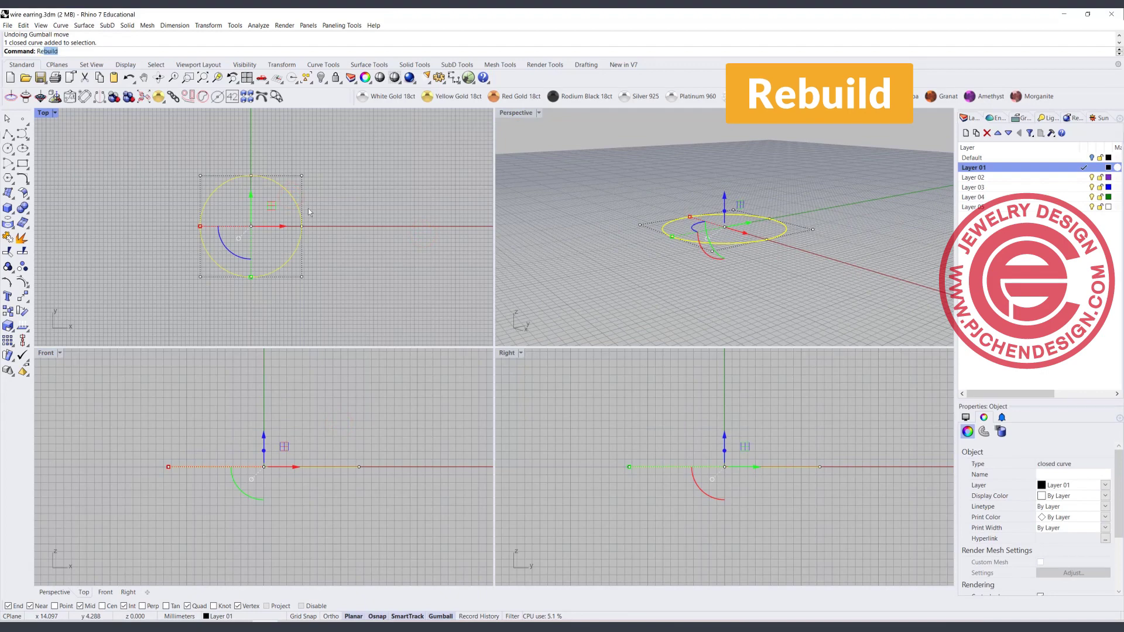
pyautogui.write('b')
pyautogui.press('Return')
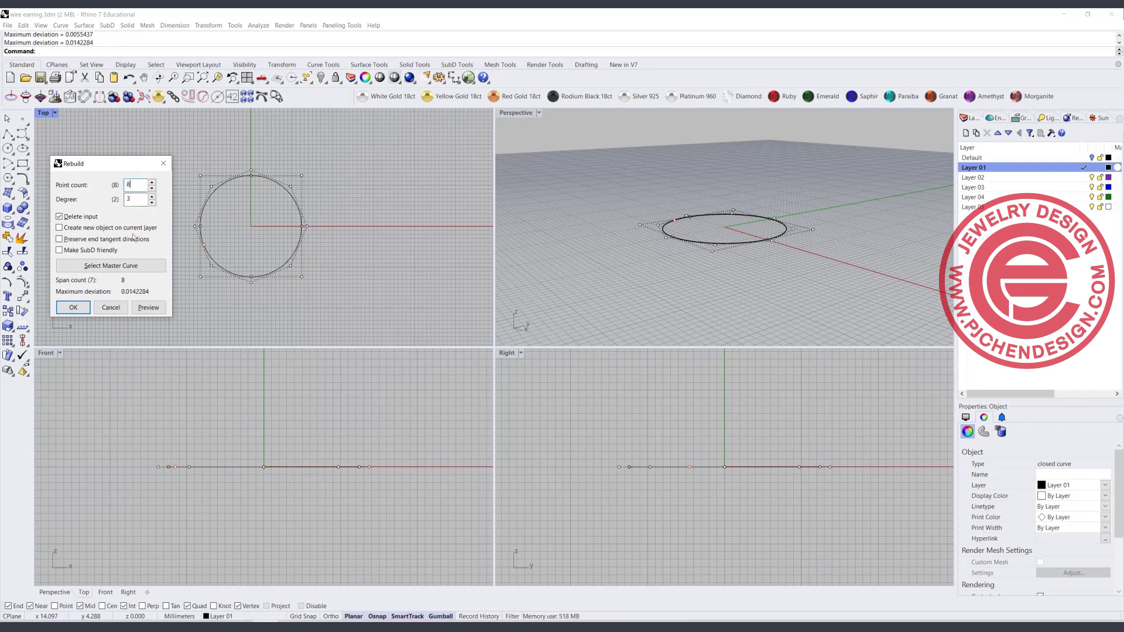
pyautogui.click(74, 308)
# Step: Raise the rebuilt circle's two control points on the Y axis well above the construction plane
pyautogui.moveTo(232, 138); pyautogui.dragTo(265, 298)
pyautogui.scroll(-2, 273, 447)
pyautogui.moveTo(298, 410); pyautogui.dragTo(292, 425, button='right')
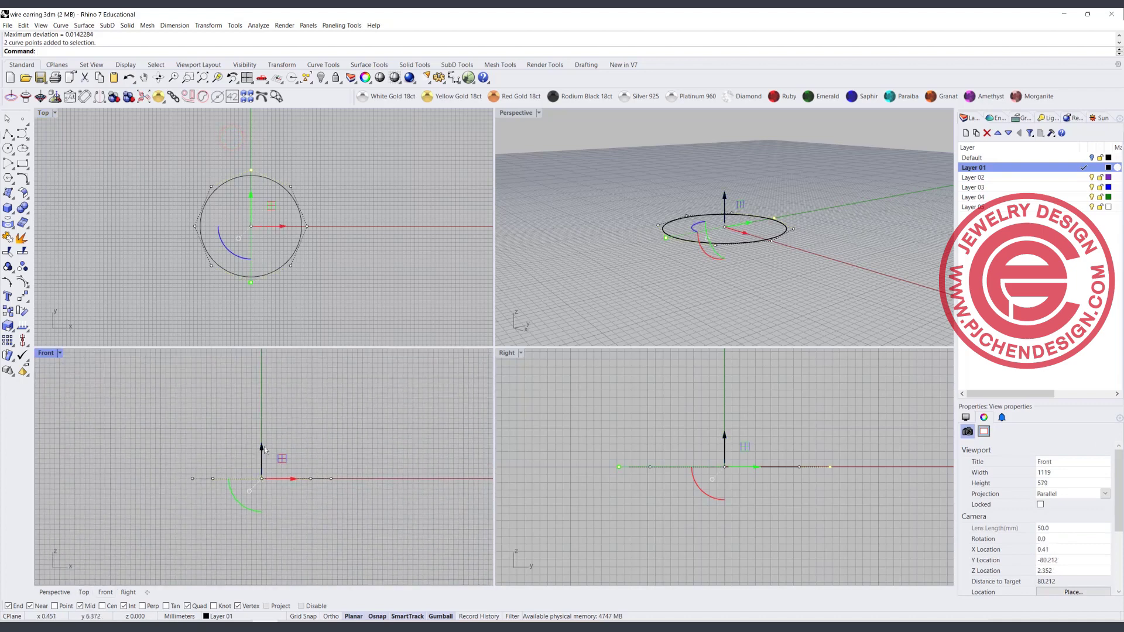
pyautogui.moveTo(262, 447); pyautogui.dragTo(223, 312)
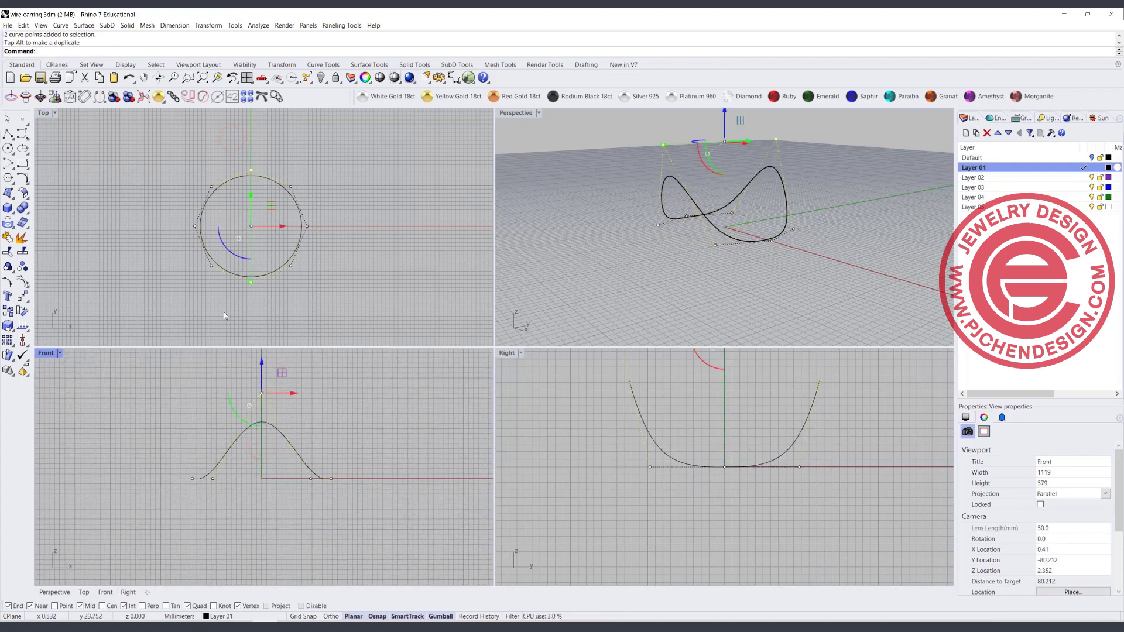
# Step: Lower the curve's two opposite control points on the X axis well below the construction plane
pyautogui.moveTo(159, 216); pyautogui.dragTo(345, 241)
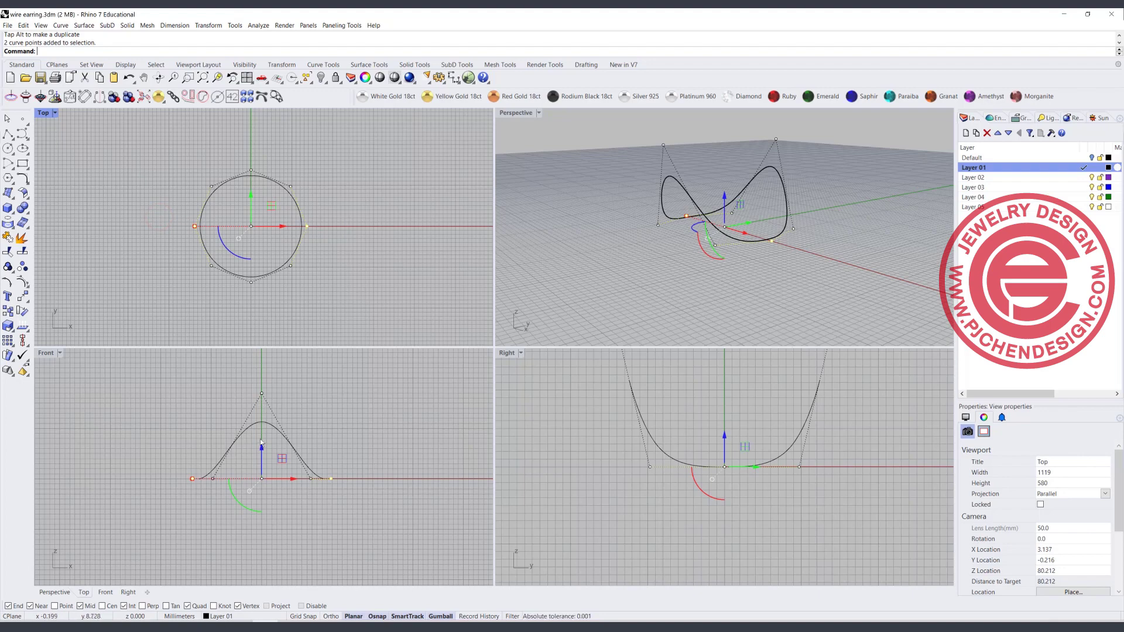
pyautogui.moveTo(261, 450); pyautogui.dragTo(261, 533)
pyautogui.click(395, 483)
pyautogui.press('Escape')
pyautogui.moveTo(776, 255); pyautogui.dragTo(706, 251, button='right')
pyautogui.moveTo(610, 389); pyautogui.dragTo(546, 388, button='right')
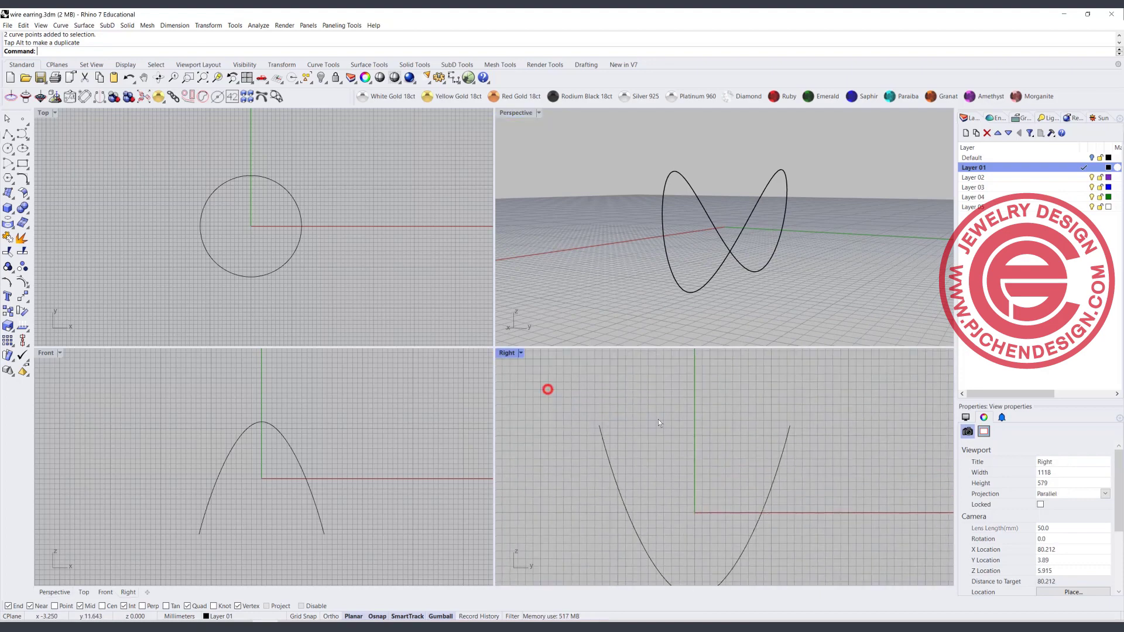
# Step: Scale the curve's two upper control points towards each other in the Right view to bring the upper tips closer
pyautogui.click(598, 433)
pyautogui.moveTo(544, 365); pyautogui.dragTo(858, 416)
pyautogui.moveTo(589, 381); pyautogui.dragTo(691, 402)
pyautogui.press('Escape')
pyautogui.press('Escape')
pyautogui.moveTo(868, 249); pyautogui.dragTo(672, 261, button='right')
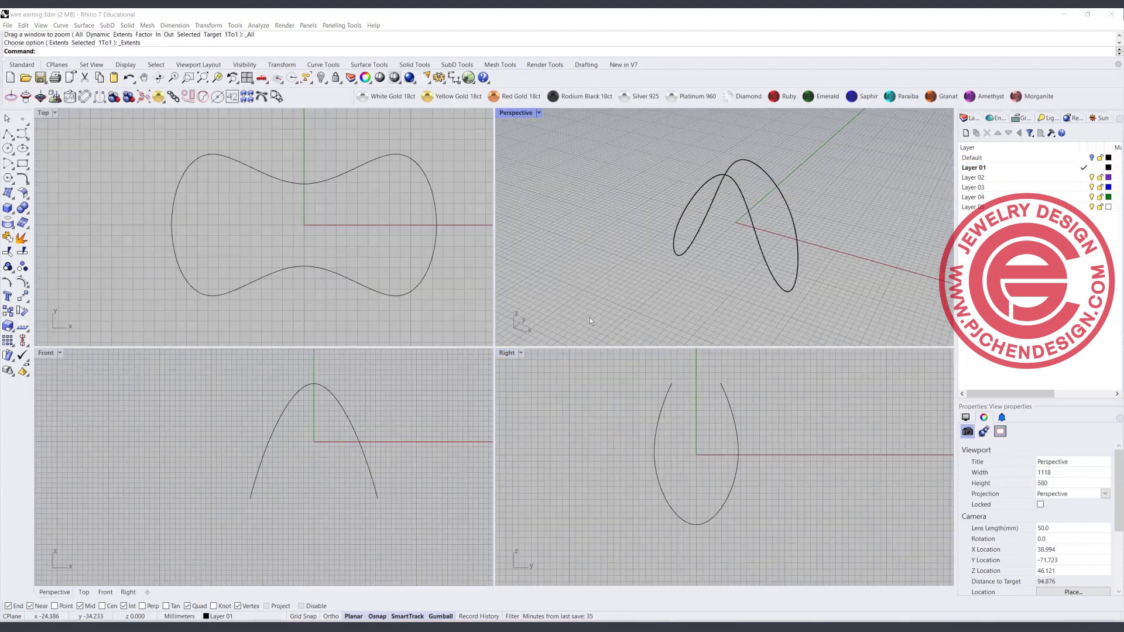
# Step: Scale the curve's two lowest control points inward in the Front view to bring the lower ends closer together
pyautogui.click(409, 457)
pyautogui.click(368, 476)
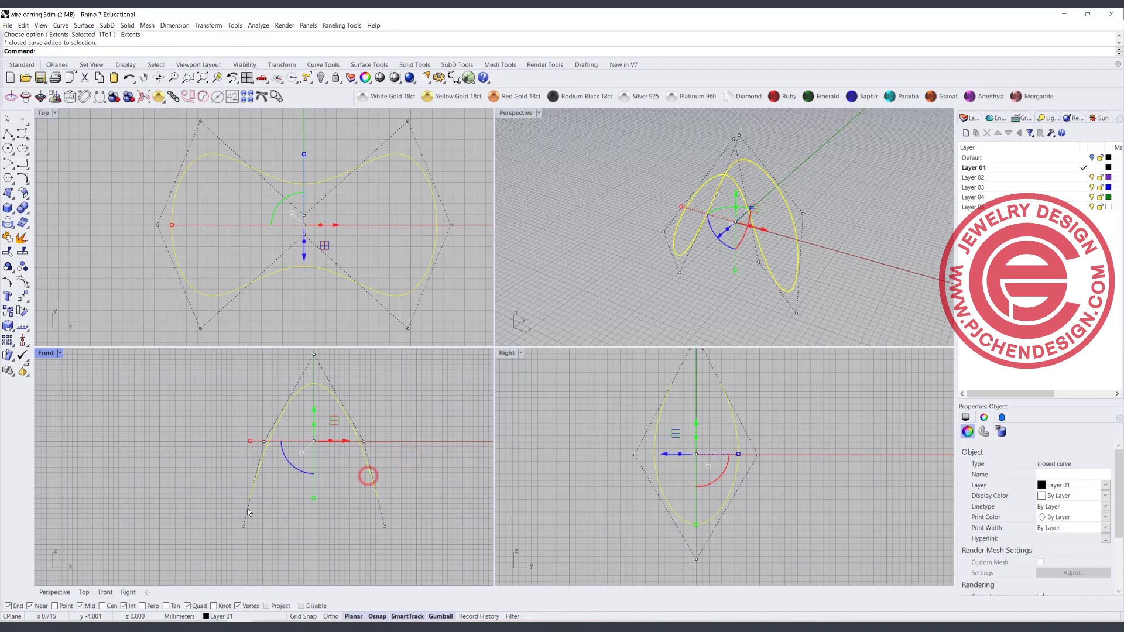
pyautogui.moveTo(203, 511); pyautogui.dragTo(404, 547)
pyautogui.moveTo(241, 526); pyautogui.dragTo(282, 536)
pyautogui.click(381, 544)
pyautogui.moveTo(742, 193); pyautogui.dragTo(681, 310, button='right')
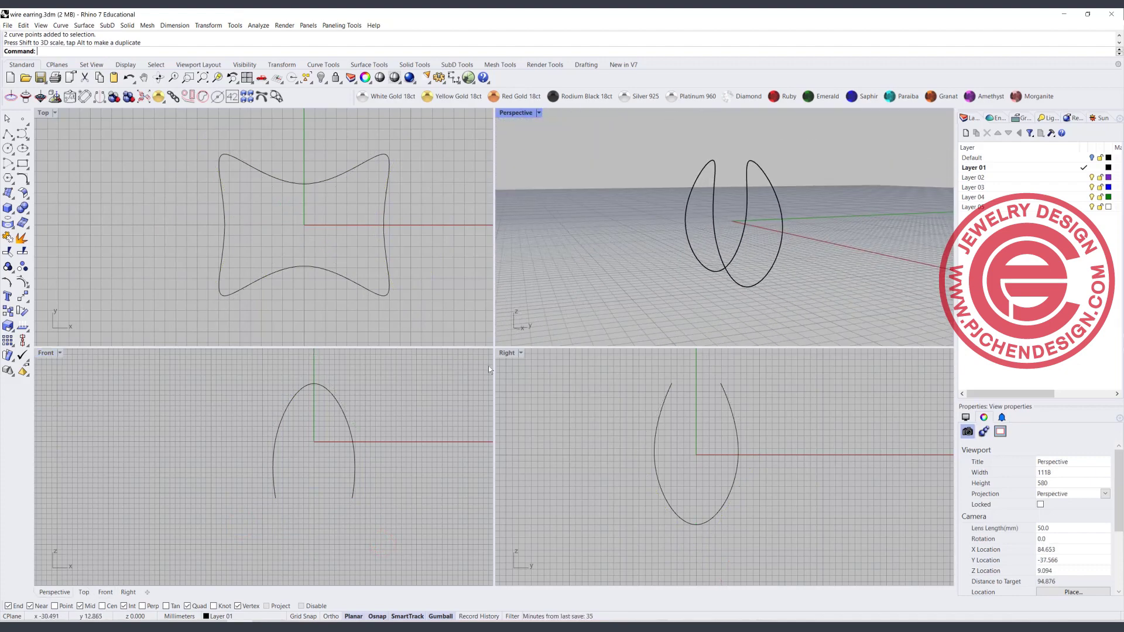
pyautogui.moveTo(732, 263); pyautogui.dragTo(807, 263, button='right')
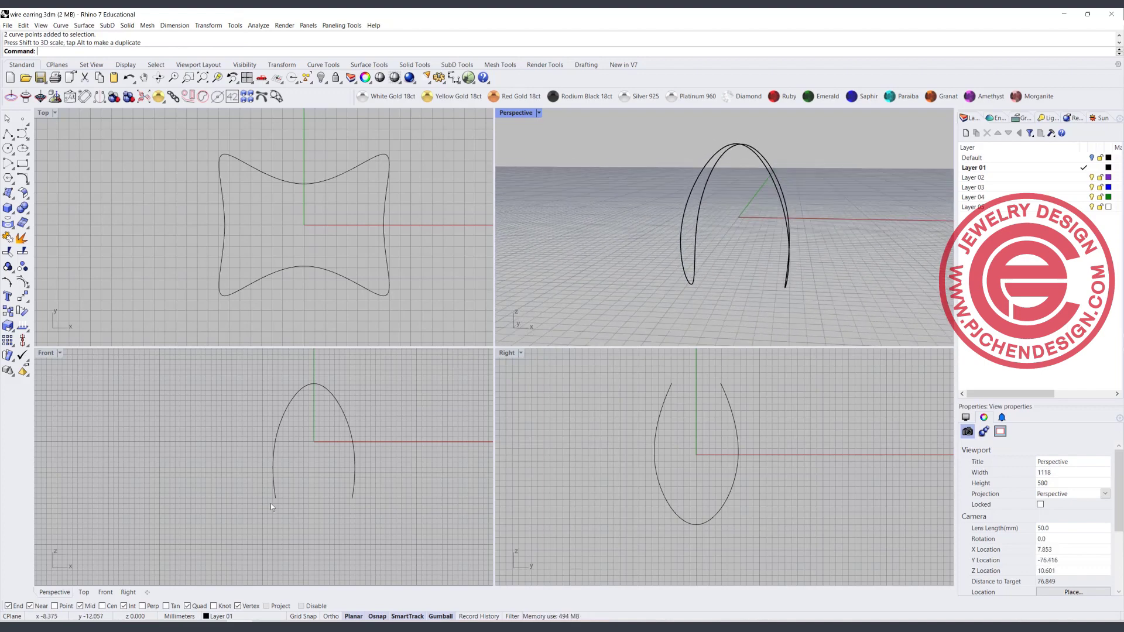
# Step: Draw a start-end-point arc between the curve's two lower ends in the Front view, bulging upward inside the curve
pyautogui.click(11, 167)
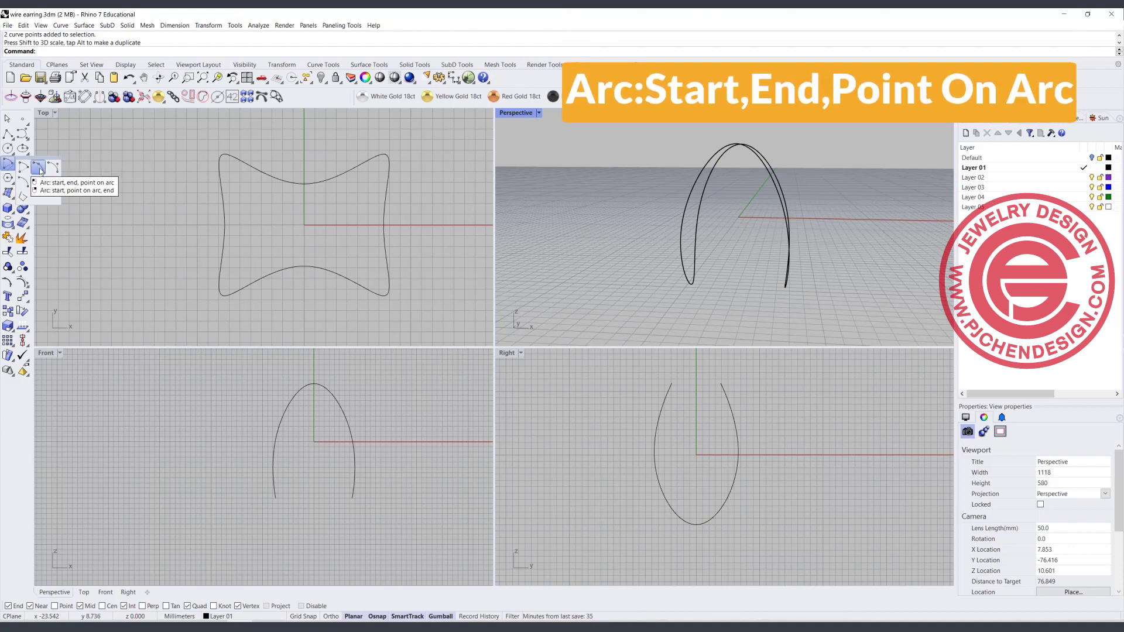
pyautogui.click(39, 169)
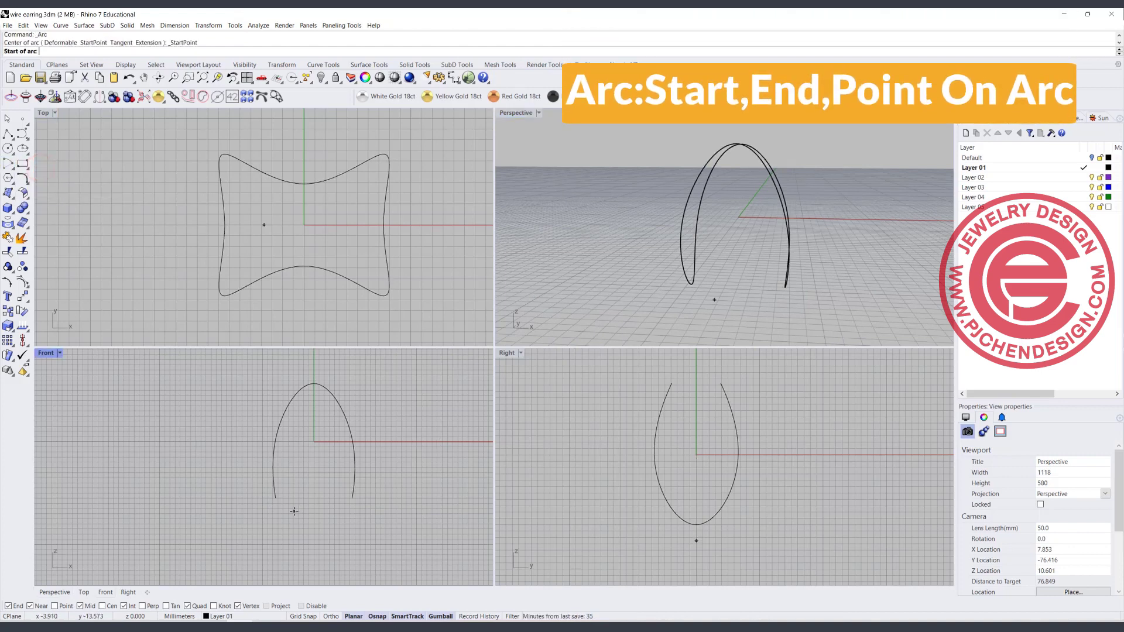
pyautogui.click(278, 501)
pyautogui.click(352, 498)
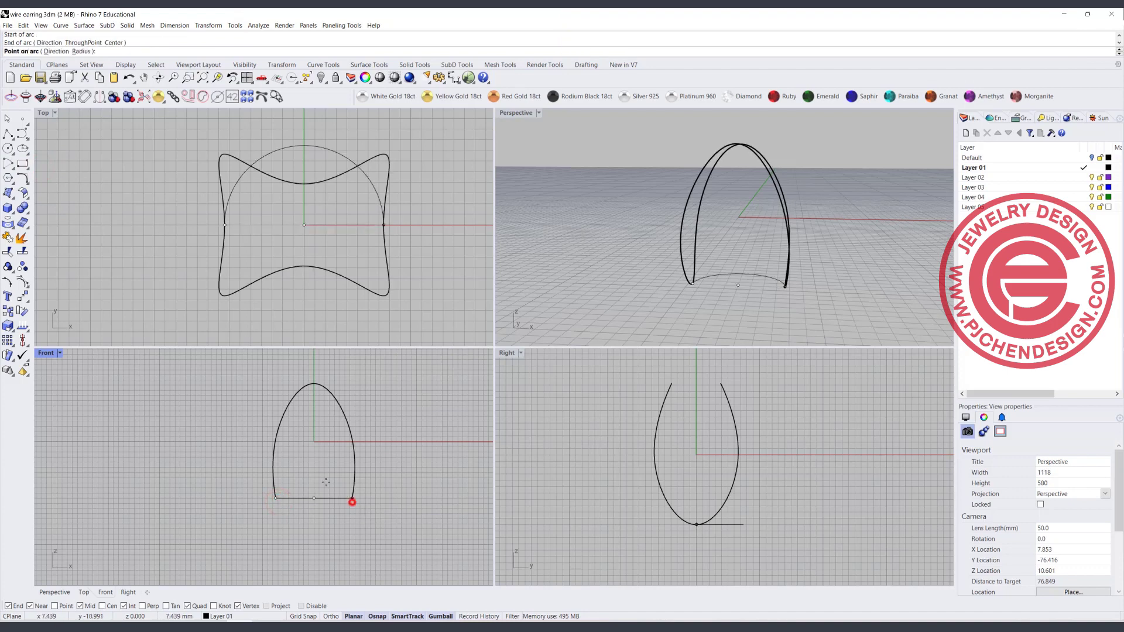
pyautogui.click(323, 450)
# Step: Try to pull the arc's two lower side control points inward so the arc stays inside the outer curve
pyautogui.click(322, 449)
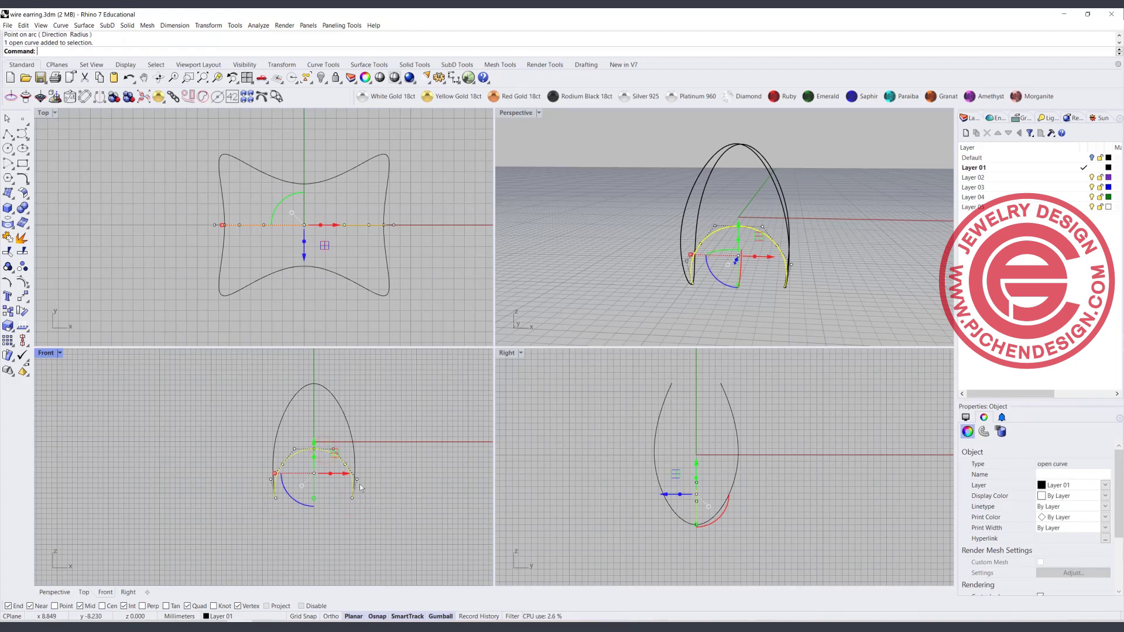
pyautogui.scroll(10, 360, 487)
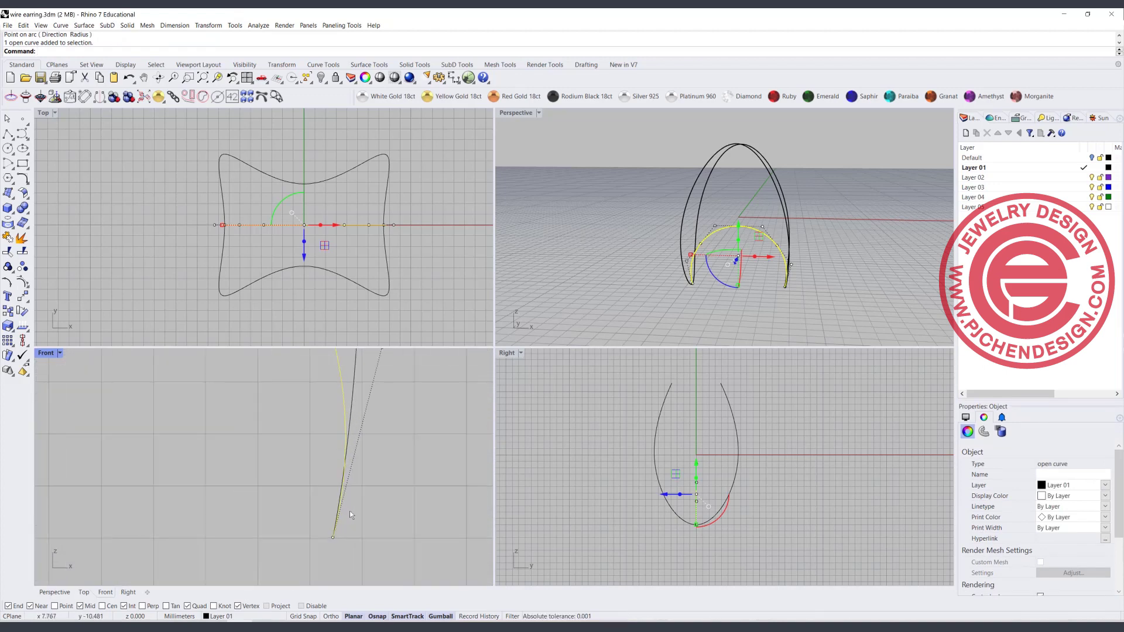
pyautogui.click(372, 498)
pyautogui.click(338, 480)
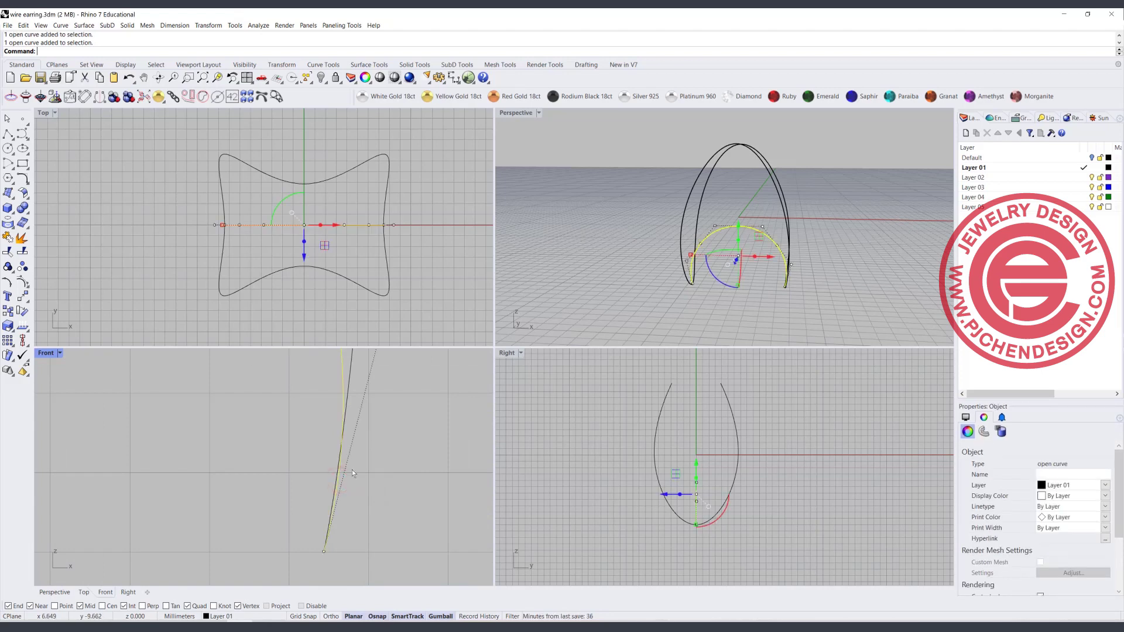
pyautogui.scroll(-10, 352, 472)
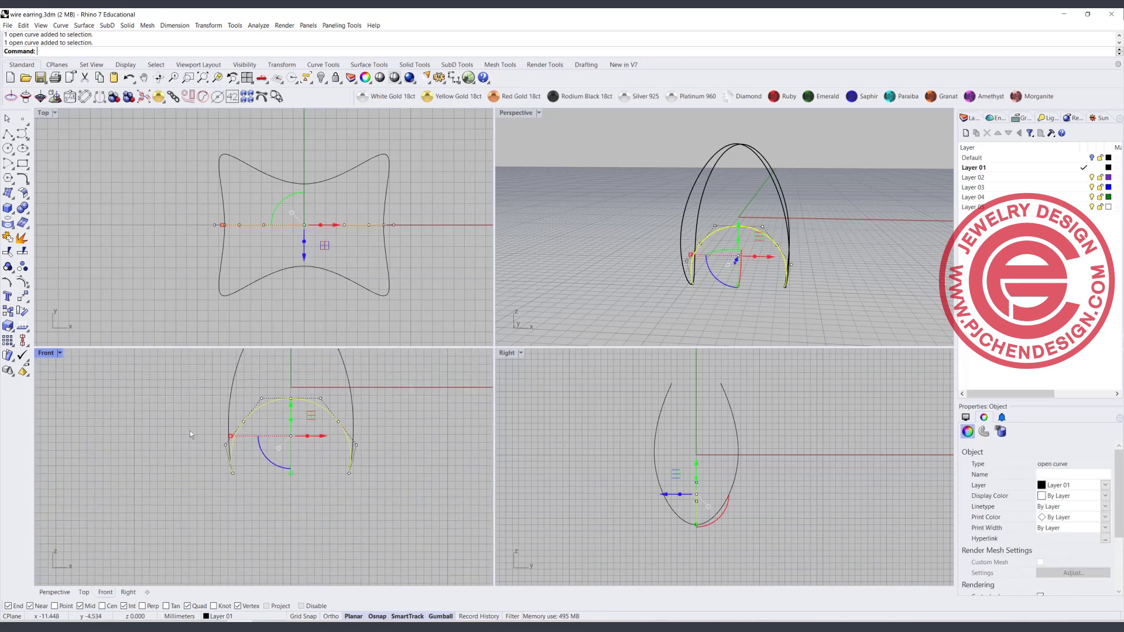
pyautogui.moveTo(185, 441); pyautogui.dragTo(411, 456)
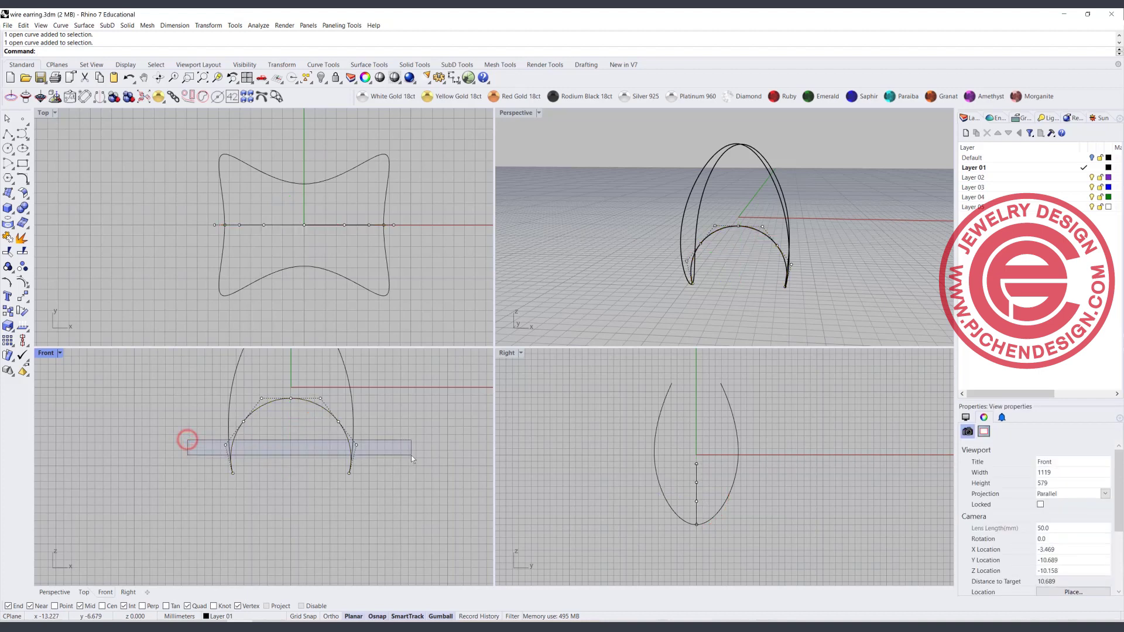
pyautogui.moveTo(225, 446); pyautogui.dragTo(228, 440)
pyautogui.click(270, 420)
# Step: Check the arc's kink points on both sides, maximize the Front view and undo the arc's last control point scaling
pyautogui.scroll(5, 252, 426)
pyautogui.click(233, 417)
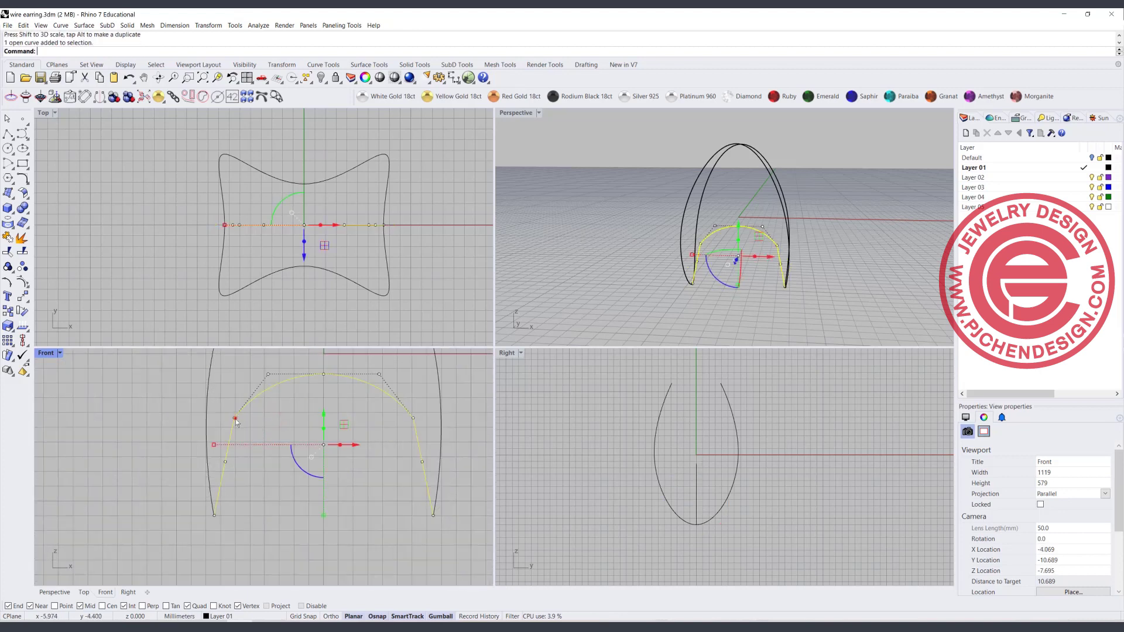
pyautogui.click(412, 422)
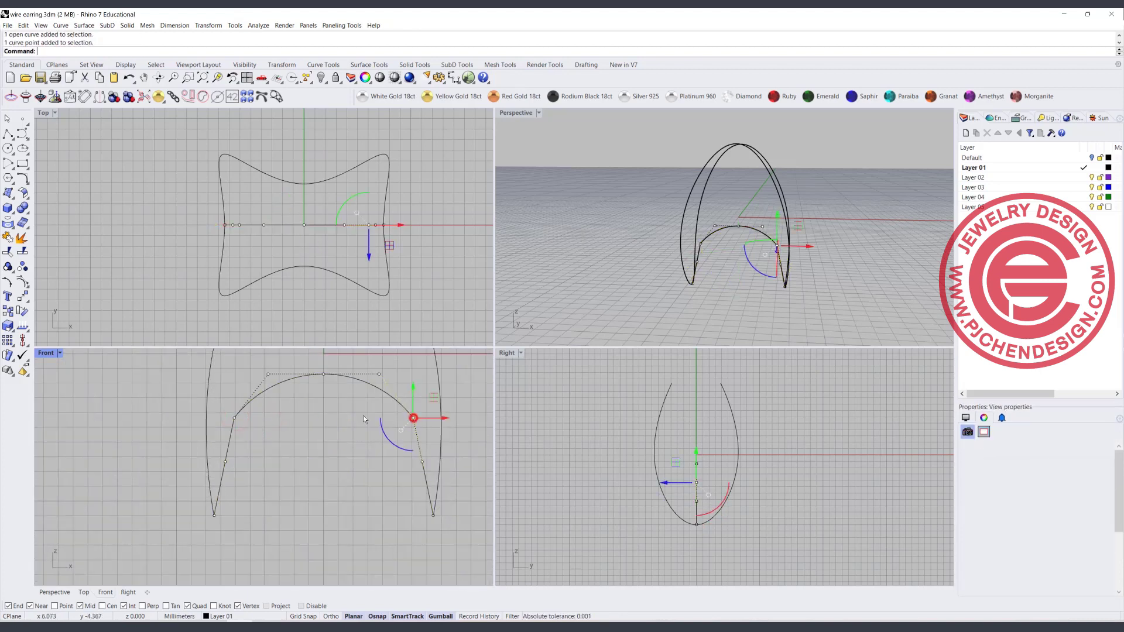
pyautogui.click(150, 376)
pyautogui.doubleClick(45, 353)
pyautogui.hotkey('ctrl', 'z')
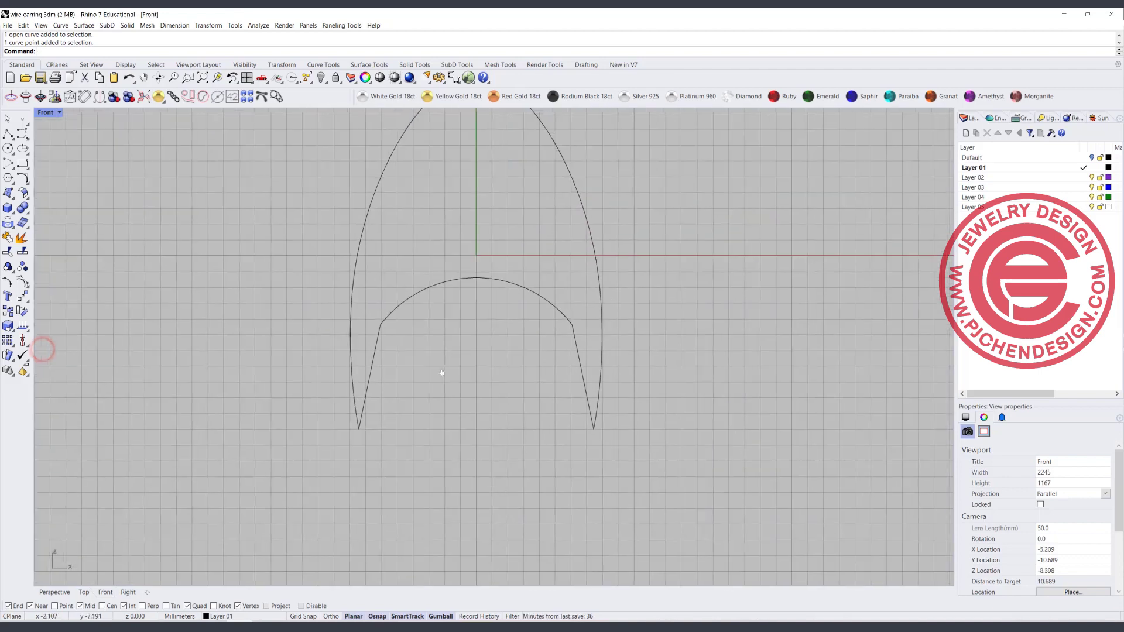
# Step: Rebuild the inner arc with a point count of 5 and degree 3, deleting the input curve
pyautogui.click(482, 329)
pyautogui.click(487, 278)
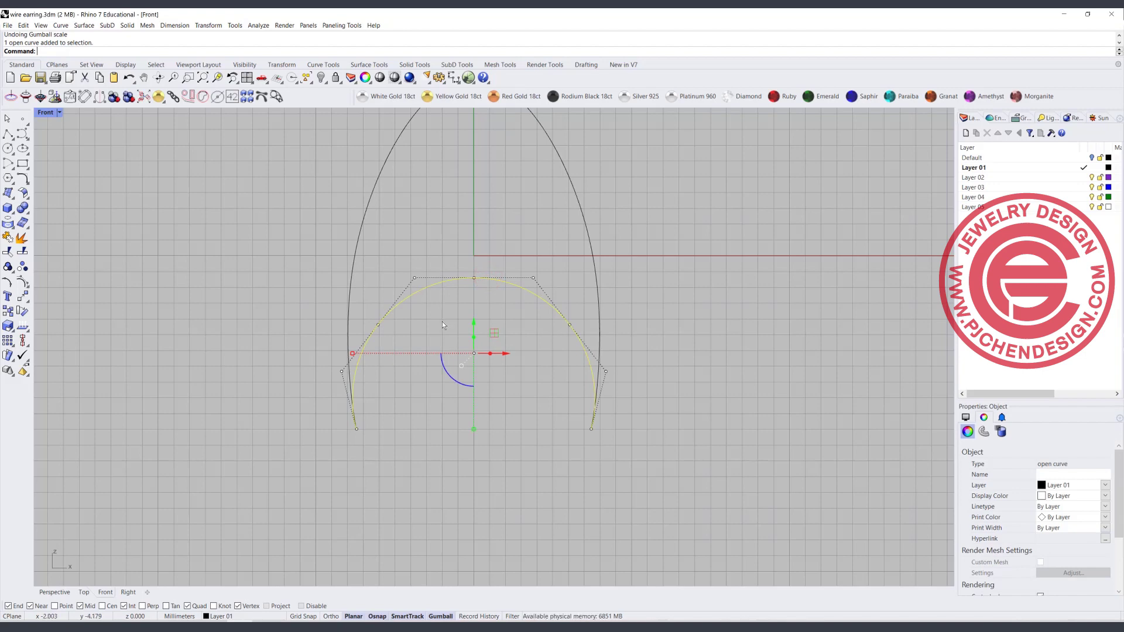
pyautogui.press('Return')
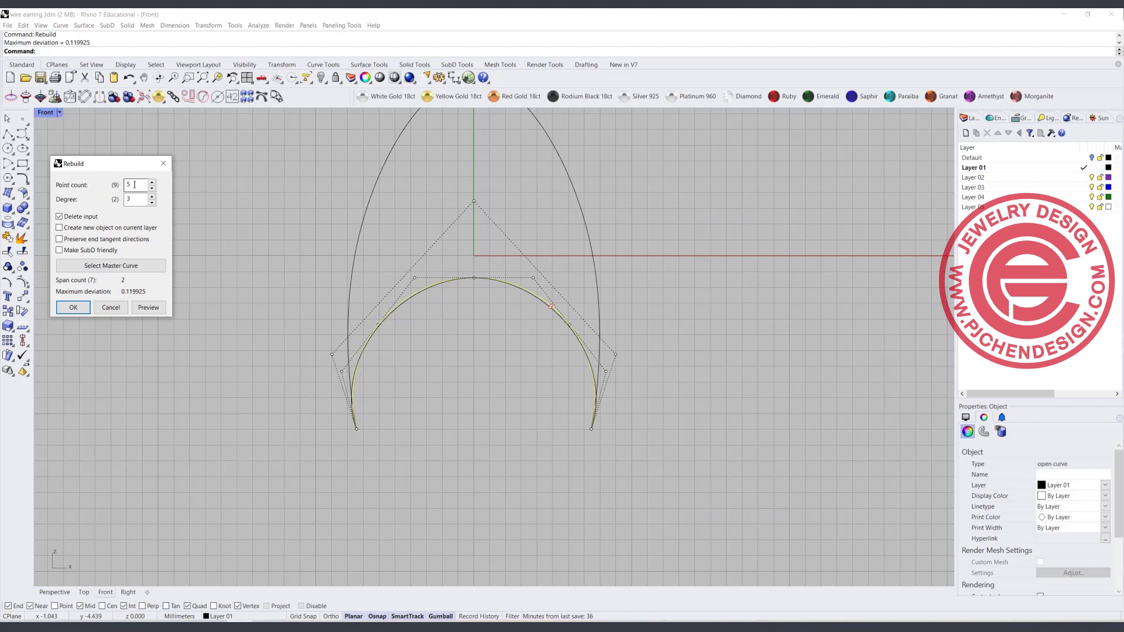
pyautogui.click(76, 307)
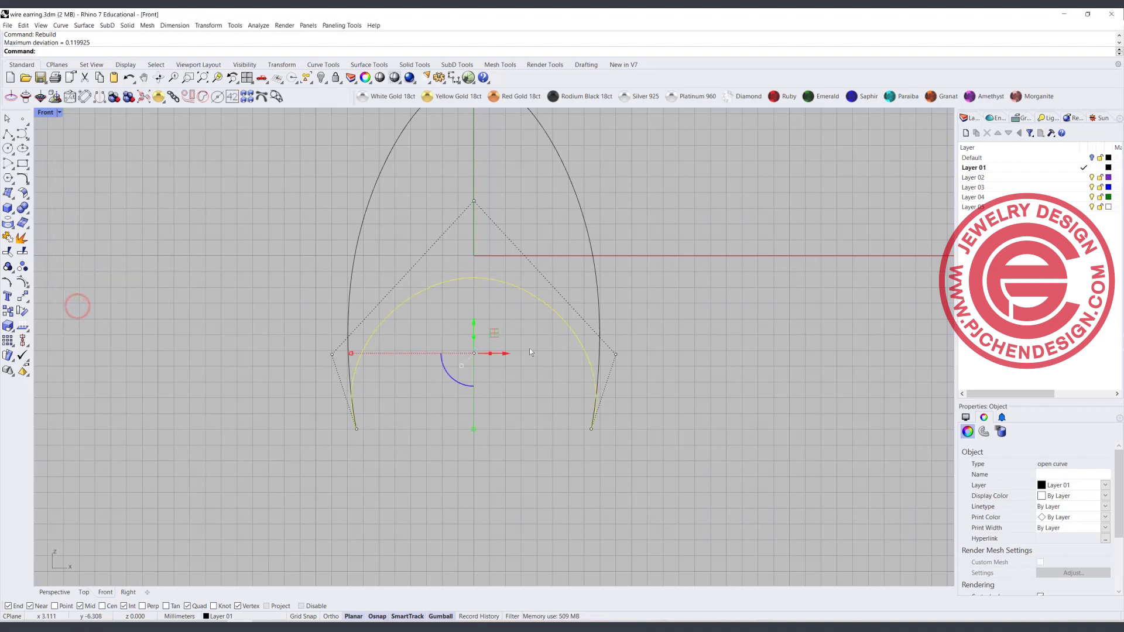
# Step: Scale the rebuilt arc's two side control points inward in the Front view so the arc stays inside the outer curve
pyautogui.moveTo(267, 319); pyautogui.dragTo(721, 371)
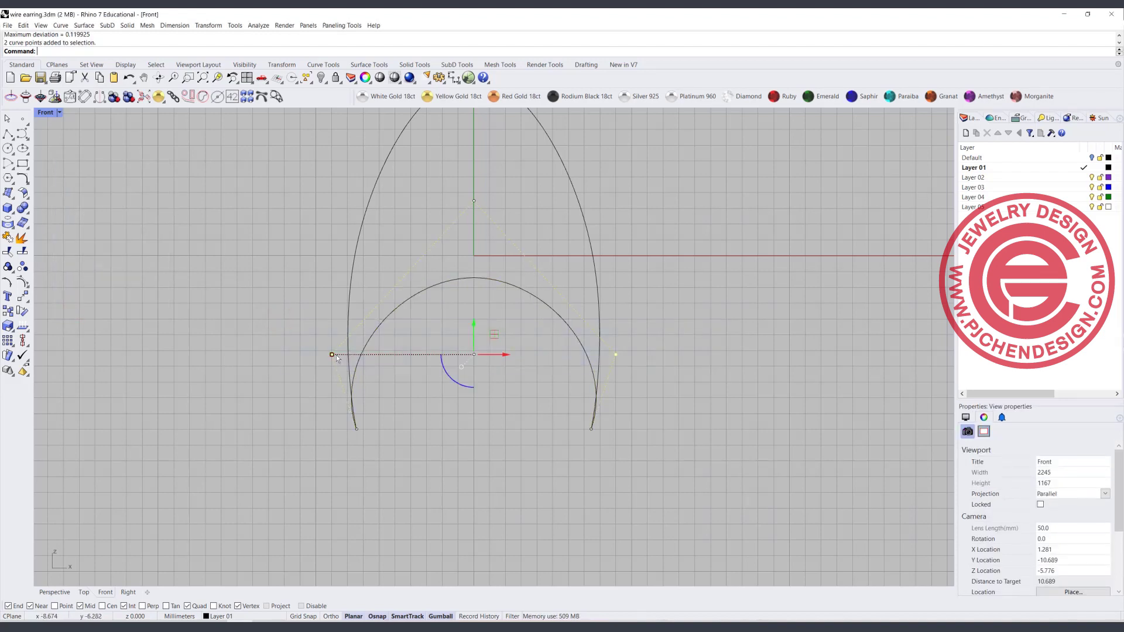
pyautogui.moveTo(336, 355); pyautogui.dragTo(355, 355)
pyautogui.click(456, 409)
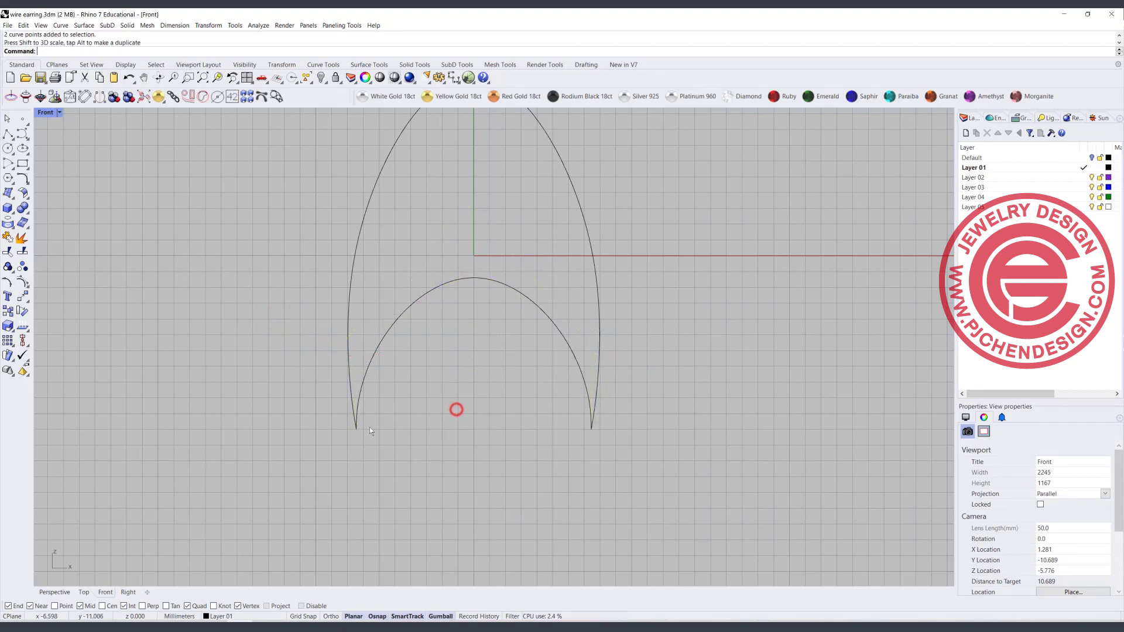
pyautogui.scroll(5, 369, 425)
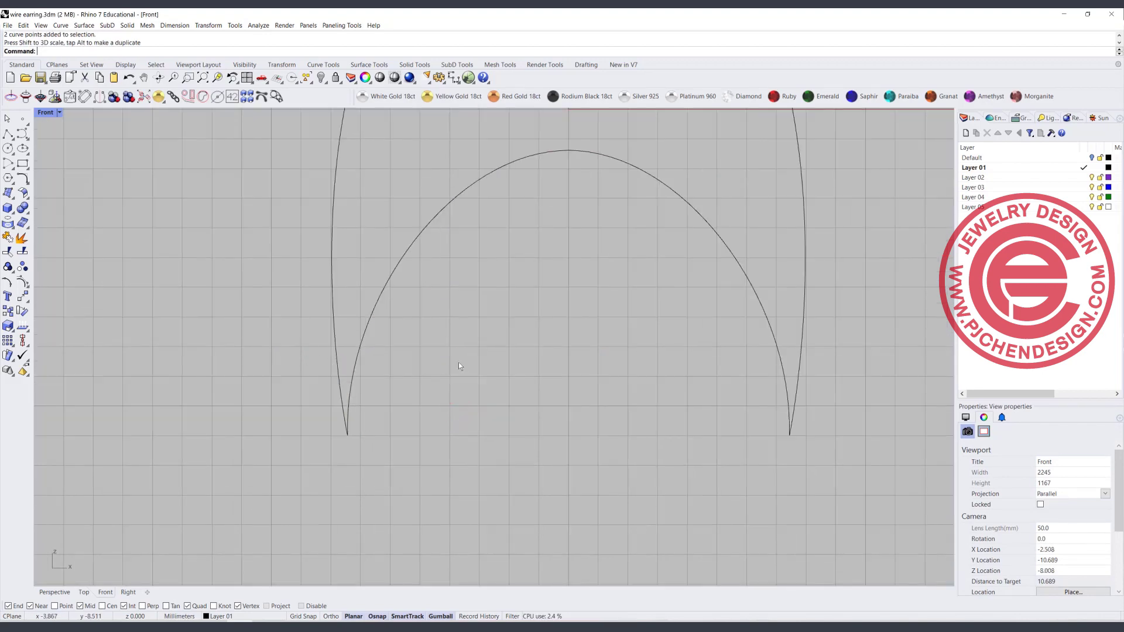
pyautogui.scroll(-4, 462, 363)
# Step: Draw a start-end-point arc between the outer curve's two upper ends in the Right view, bulging down to the inner arc's peak
pyautogui.doubleClick(46, 113)
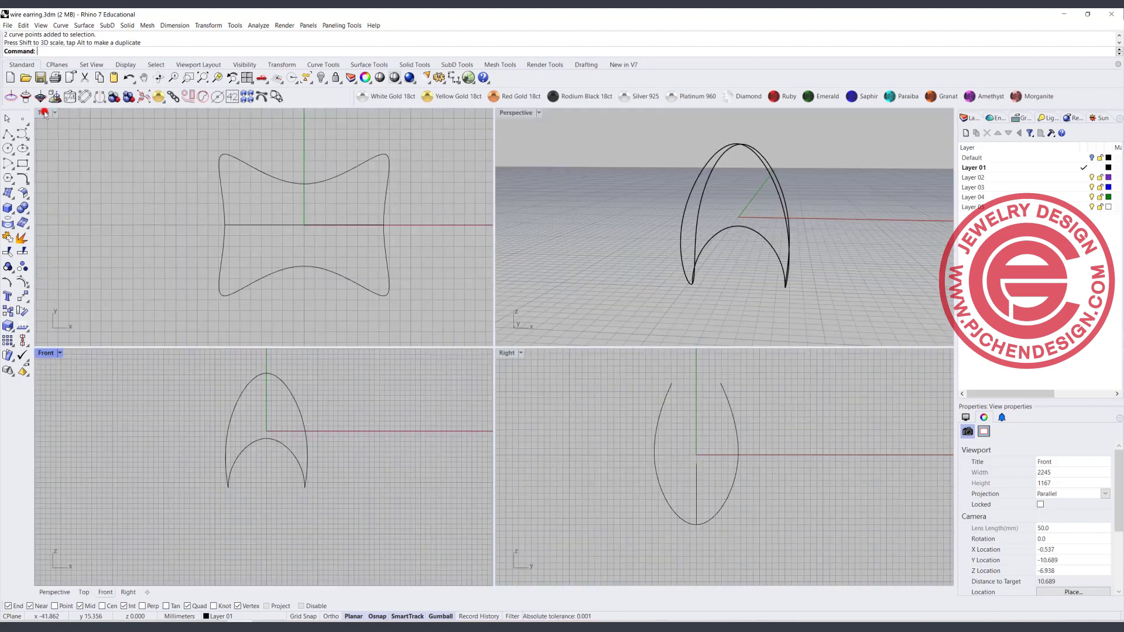
pyautogui.moveTo(622, 178); pyautogui.dragTo(628, 221, button='right')
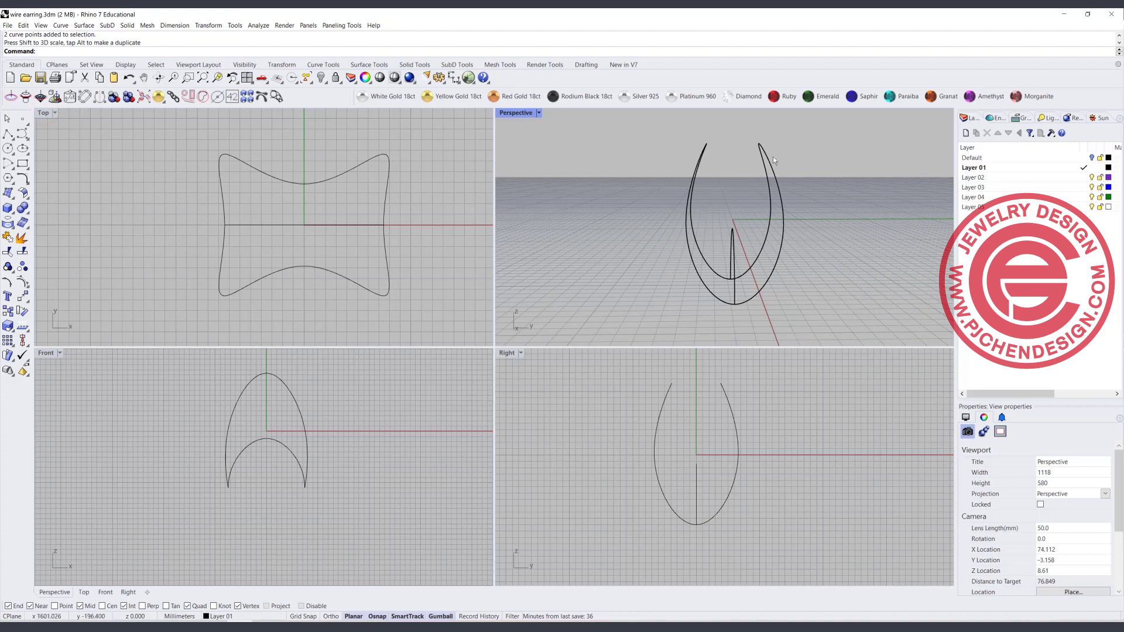
pyautogui.click(8, 165)
pyautogui.click(39, 169)
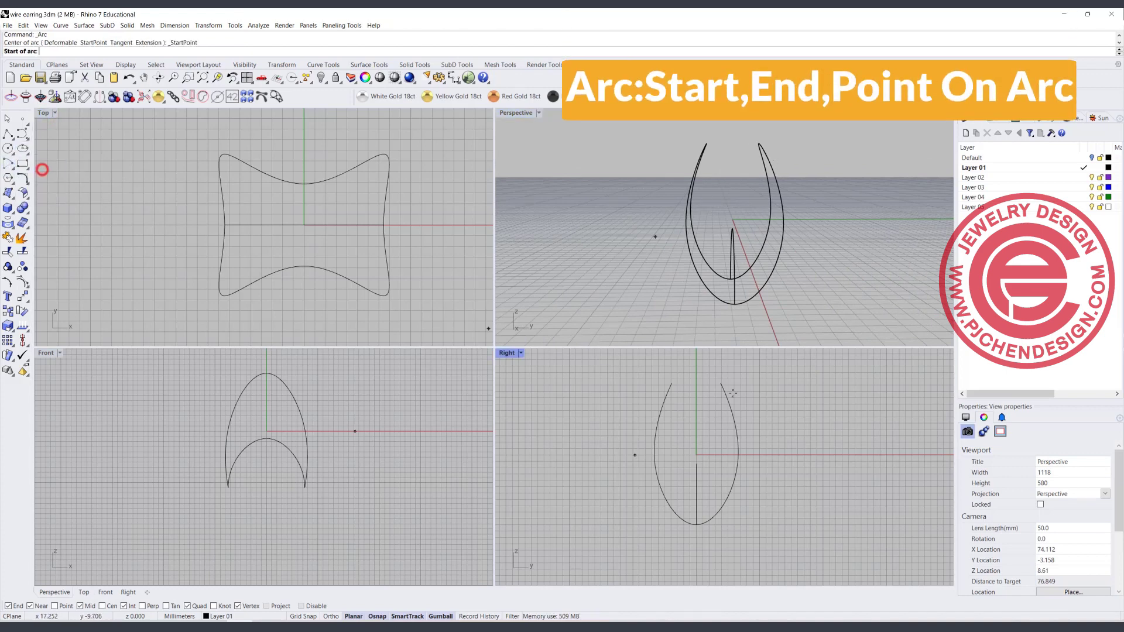
pyautogui.click(672, 383)
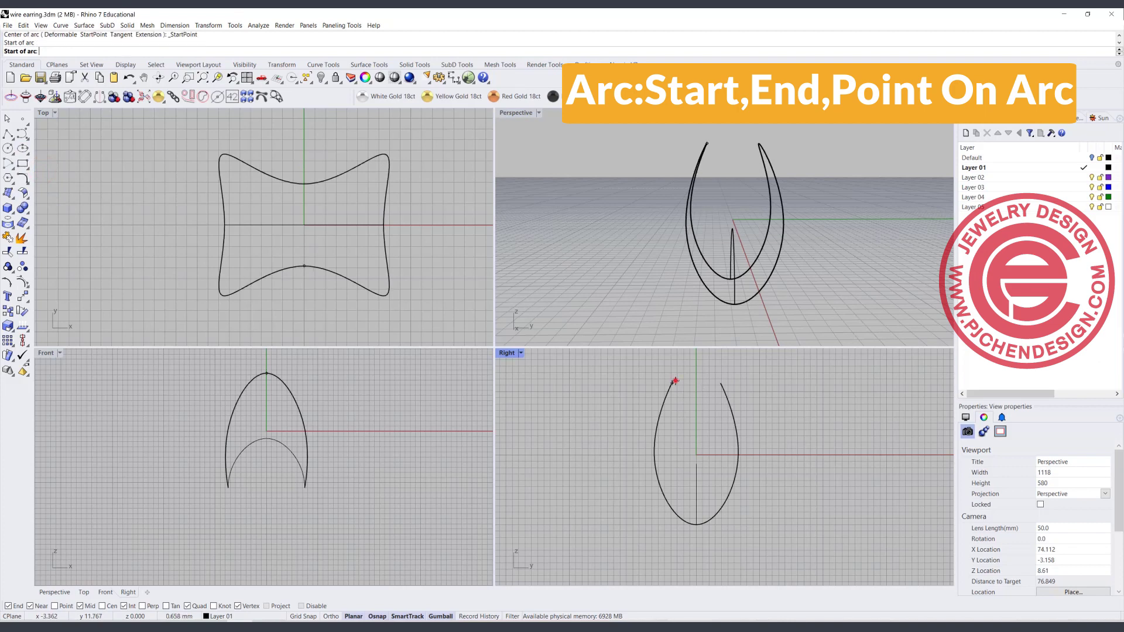
pyautogui.click(721, 384)
pyautogui.click(682, 463)
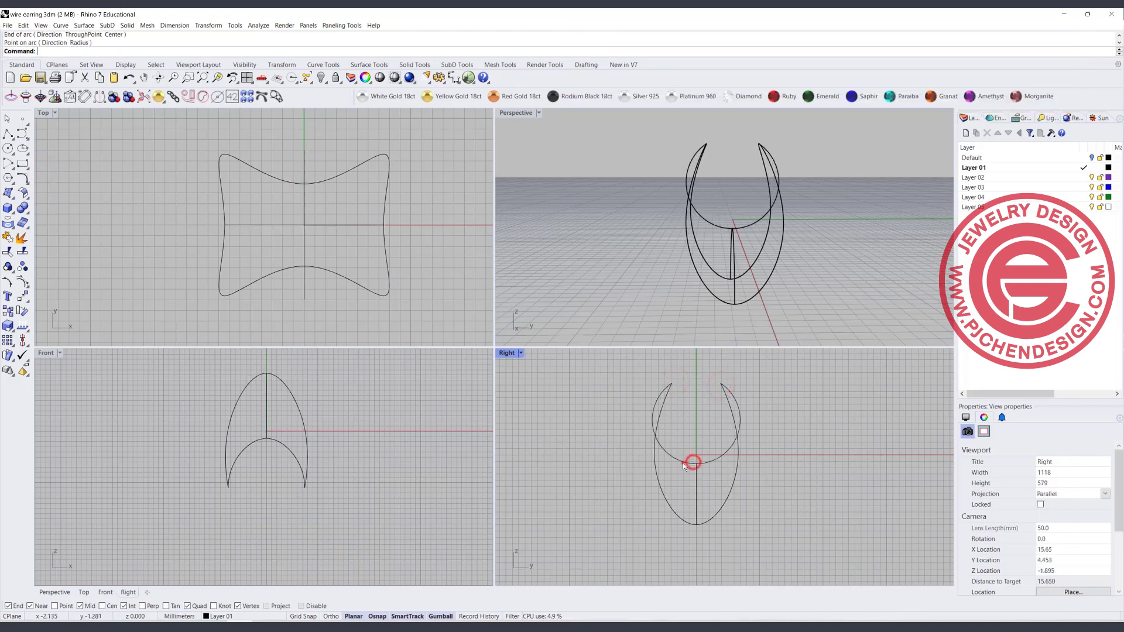
# Step: Rebuild the new upper arc with a point count of 5 and degree 3, deleting the input curve
pyautogui.write('Rebuild')
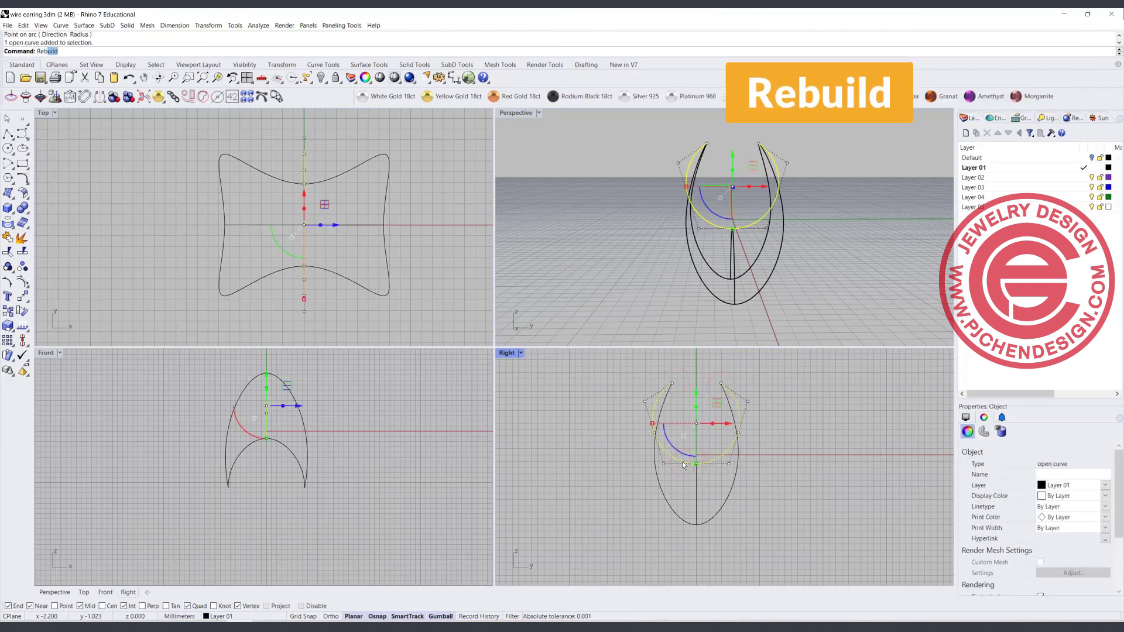
pyautogui.press('Return')
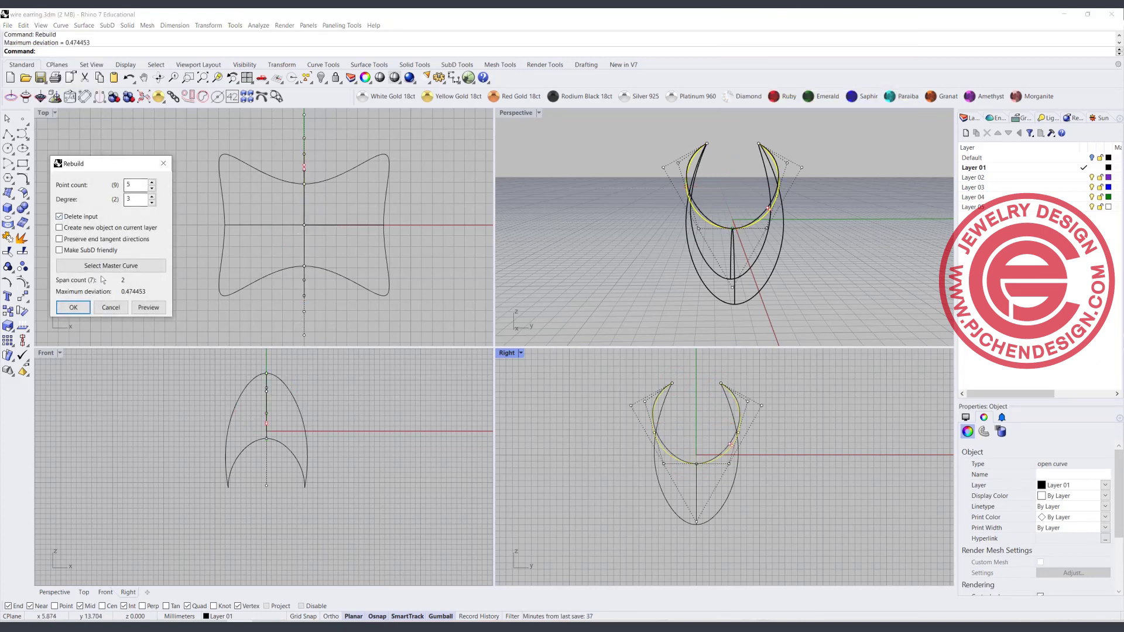
pyautogui.click(67, 308)
# Step: Scale the upper arc's two side control points inward in the Right view so the arc stays inside the outer curve
pyautogui.moveTo(597, 401); pyautogui.dragTo(814, 413)
pyautogui.moveTo(630, 406); pyautogui.dragTo(669, 417)
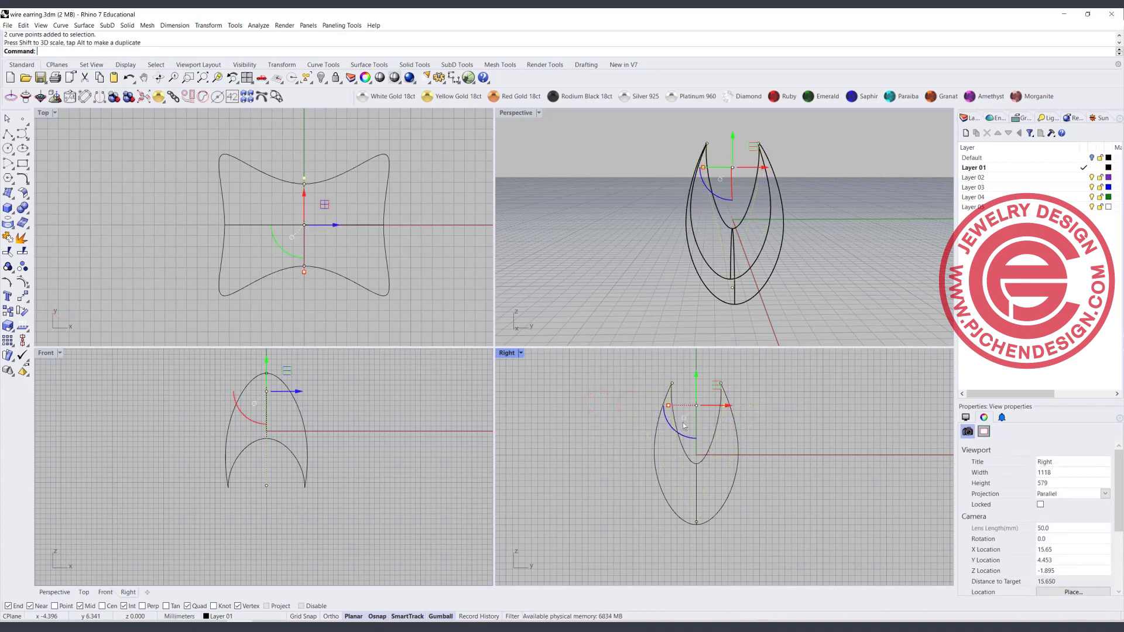
pyautogui.click(833, 464)
# Step: Examine the closed outer curve and both arcs from several angles in the maximized Perspective view
pyautogui.moveTo(781, 192); pyautogui.dragTo(552, 121, button='right')
pyautogui.doubleClick(516, 114)
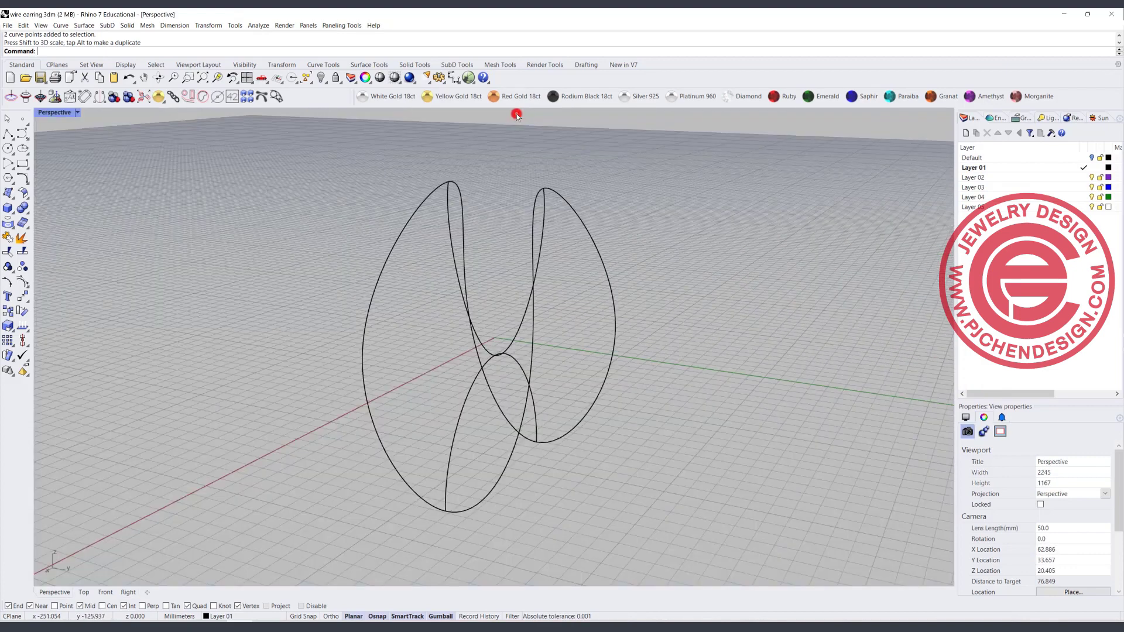
pyautogui.scroll(-3, 483, 296)
pyautogui.moveTo(483, 296); pyautogui.dragTo(550, 321, button='right')
pyautogui.click(544, 315)
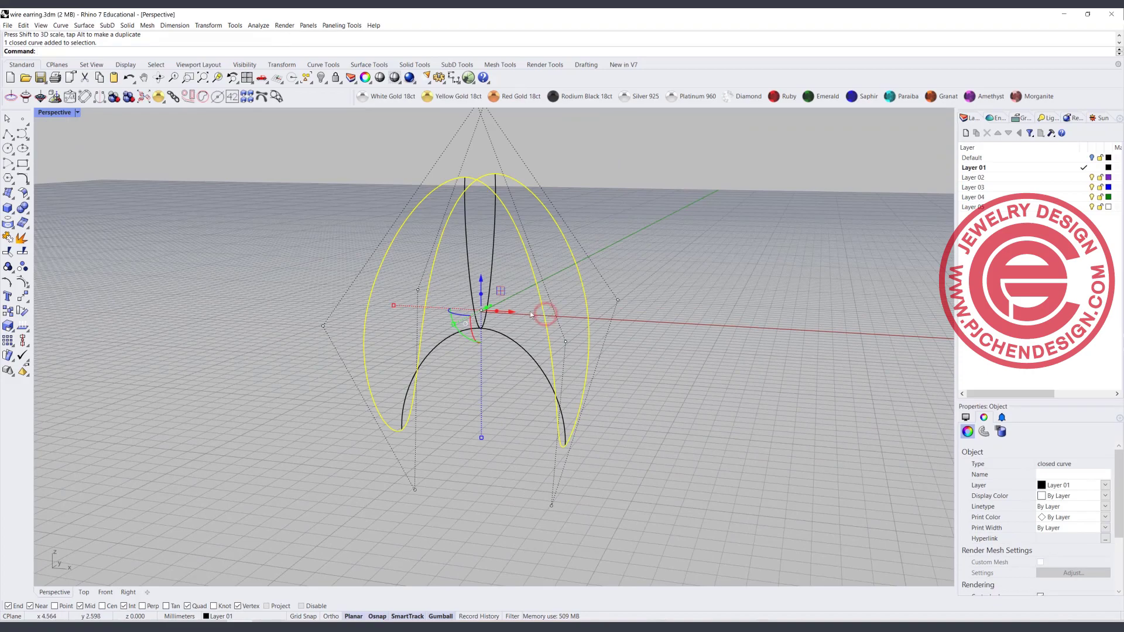
pyautogui.moveTo(676, 350); pyautogui.dragTo(451, 350, button='right')
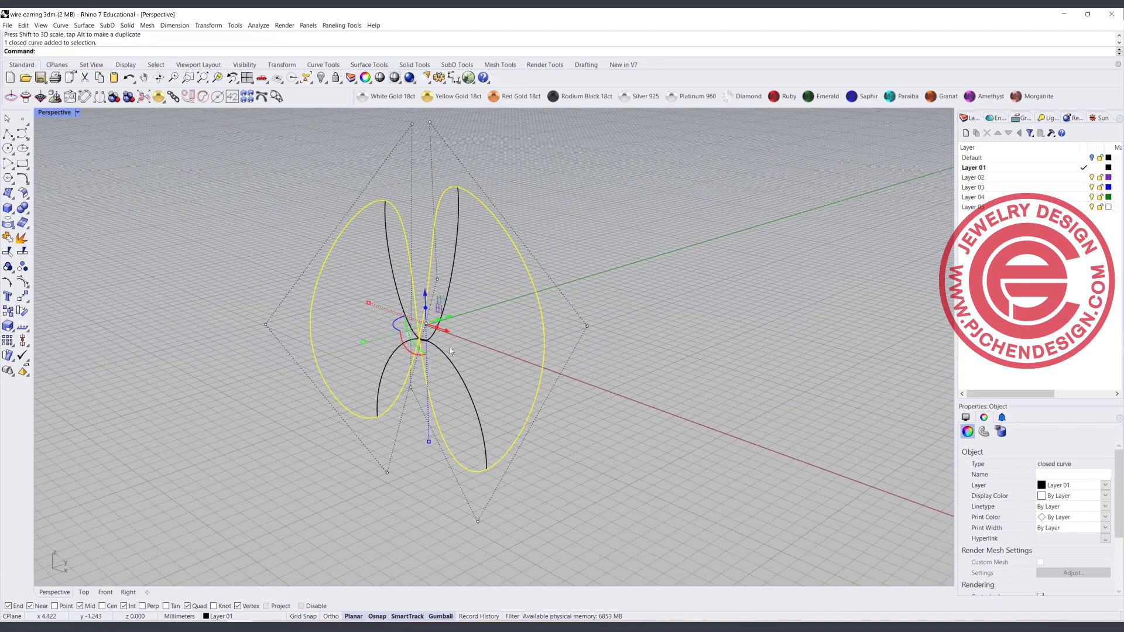
pyautogui.moveTo(494, 319); pyautogui.dragTo(651, 392, button='right')
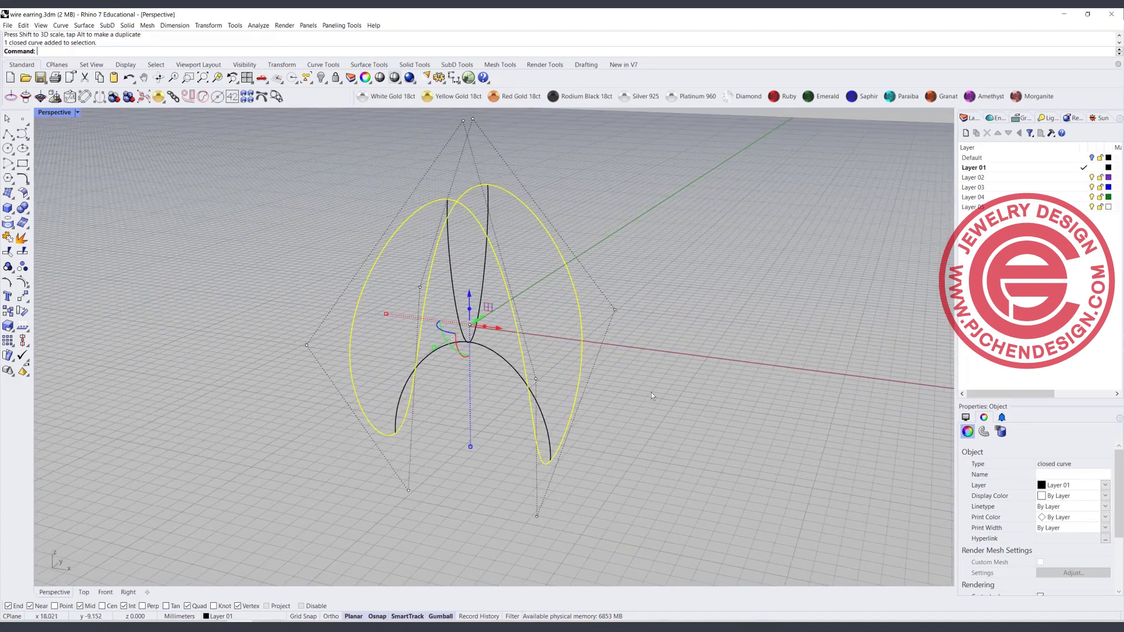
pyautogui.click(650, 392)
pyautogui.moveTo(522, 324); pyautogui.dragTo(446, 329, button='right')
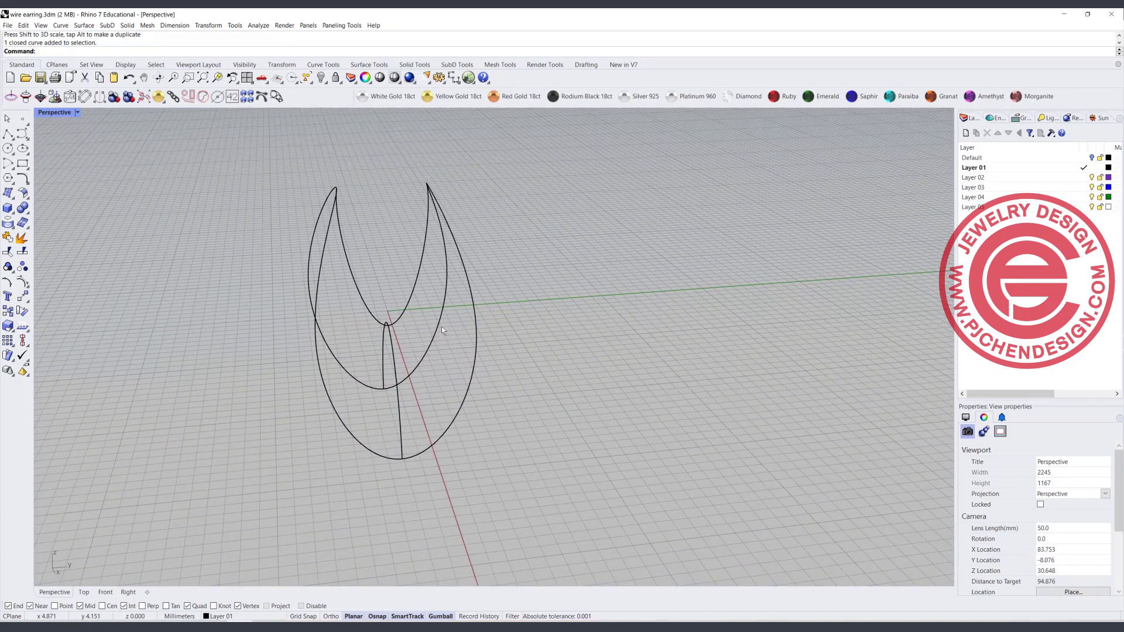
# Step: Split the closed outer curve with the upper arc as cutting object and check the resulting halves
pyautogui.click(474, 315)
pyautogui.moveTo(535, 319); pyautogui.dragTo(585, 330, button='right')
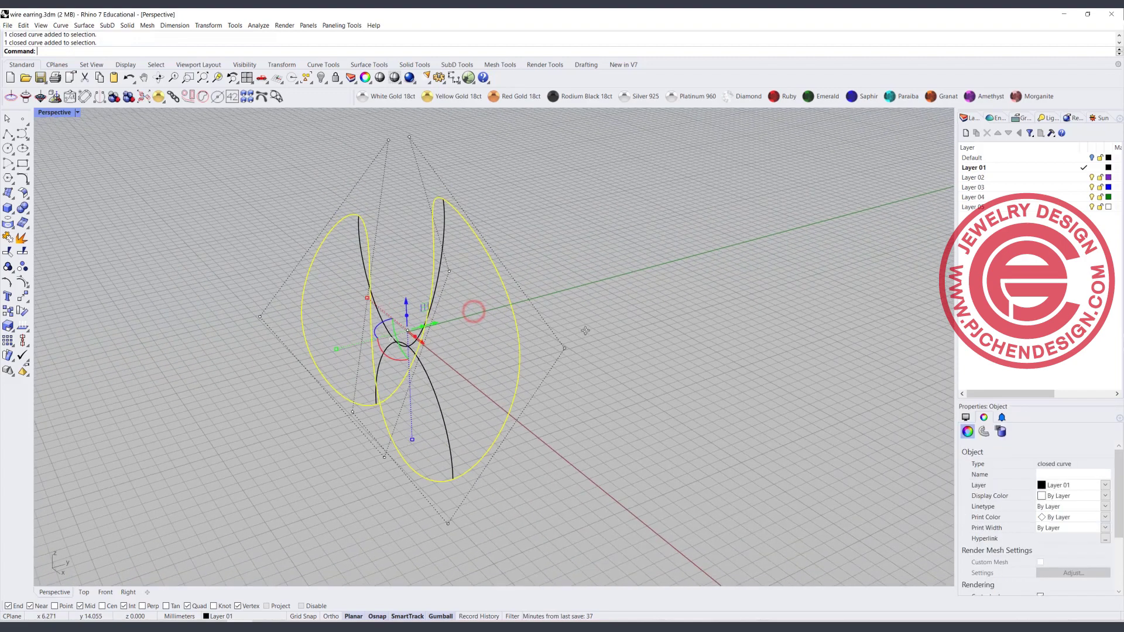
pyautogui.click(22, 252)
pyautogui.click(444, 233)
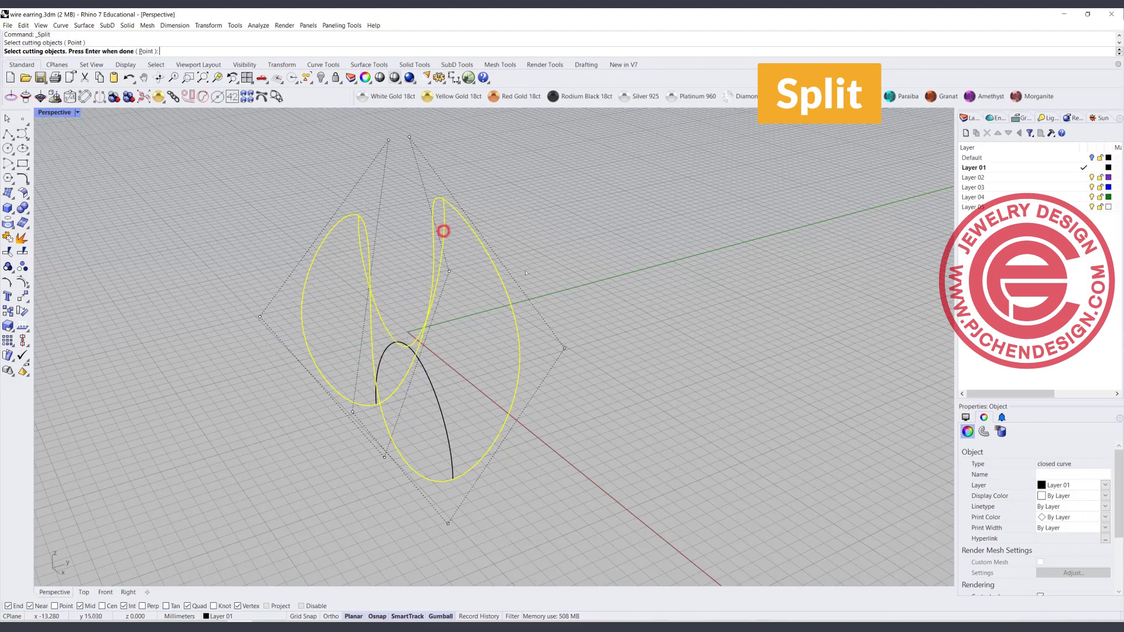
pyautogui.press('Return')
pyautogui.click(592, 285)
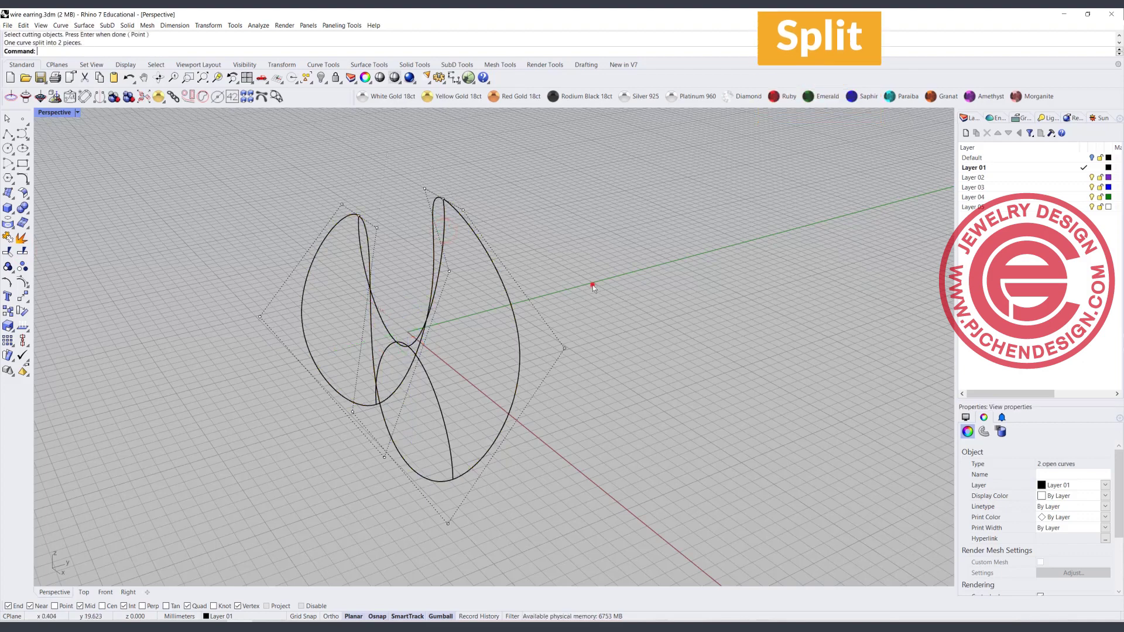
pyautogui.click(509, 286)
pyautogui.moveTo(510, 287); pyautogui.dragTo(639, 290, button='right')
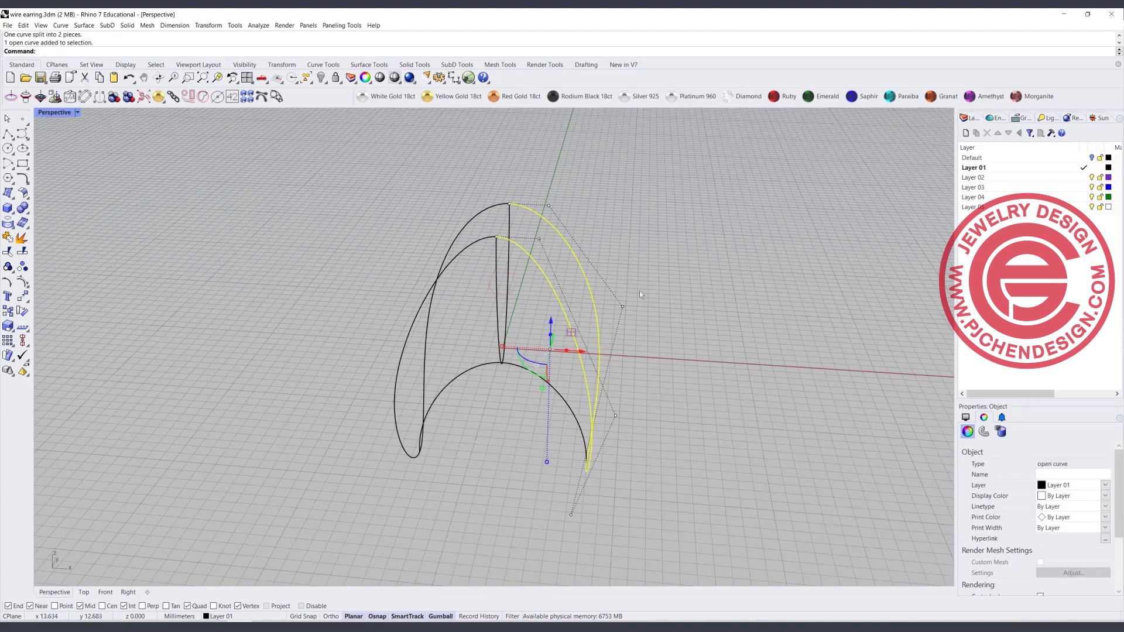
pyautogui.click(473, 245)
pyautogui.click(718, 395)
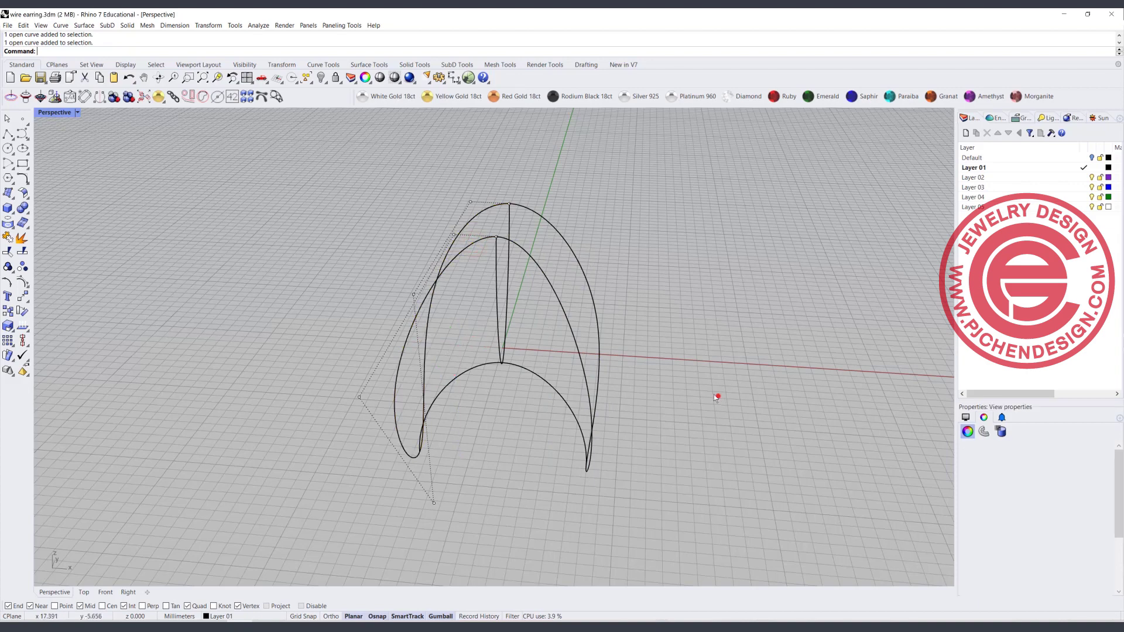
# Step: Create a surface from the network of all curves, with edge tolerance 0.001, interior tolerance 0.01 and Position matching on edges A and C
pyautogui.click(84, 26)
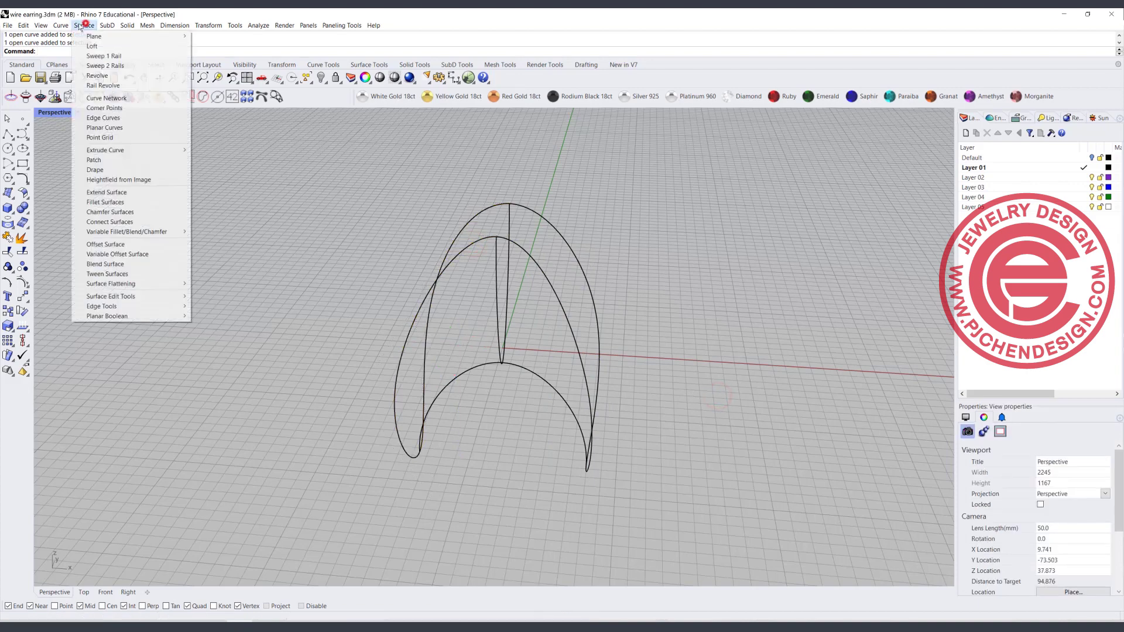
pyautogui.moveTo(62, 26)
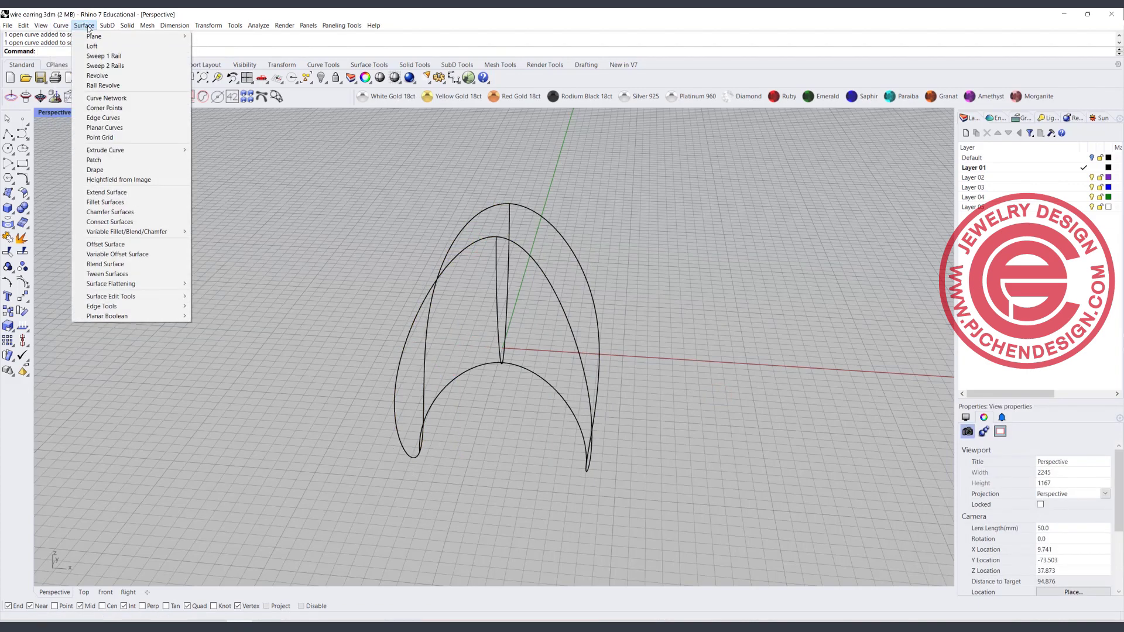
pyautogui.click(140, 98)
pyautogui.moveTo(676, 470); pyautogui.dragTo(355, 219)
pyautogui.press('Return')
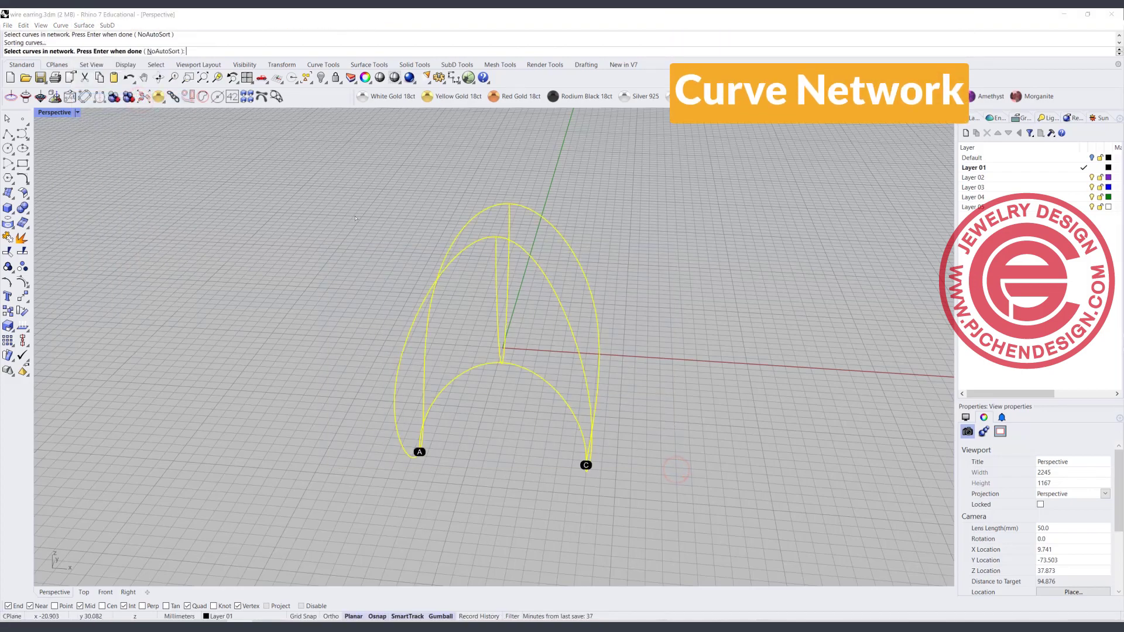
pyautogui.moveTo(651, 322); pyautogui.dragTo(420, 306, button='right')
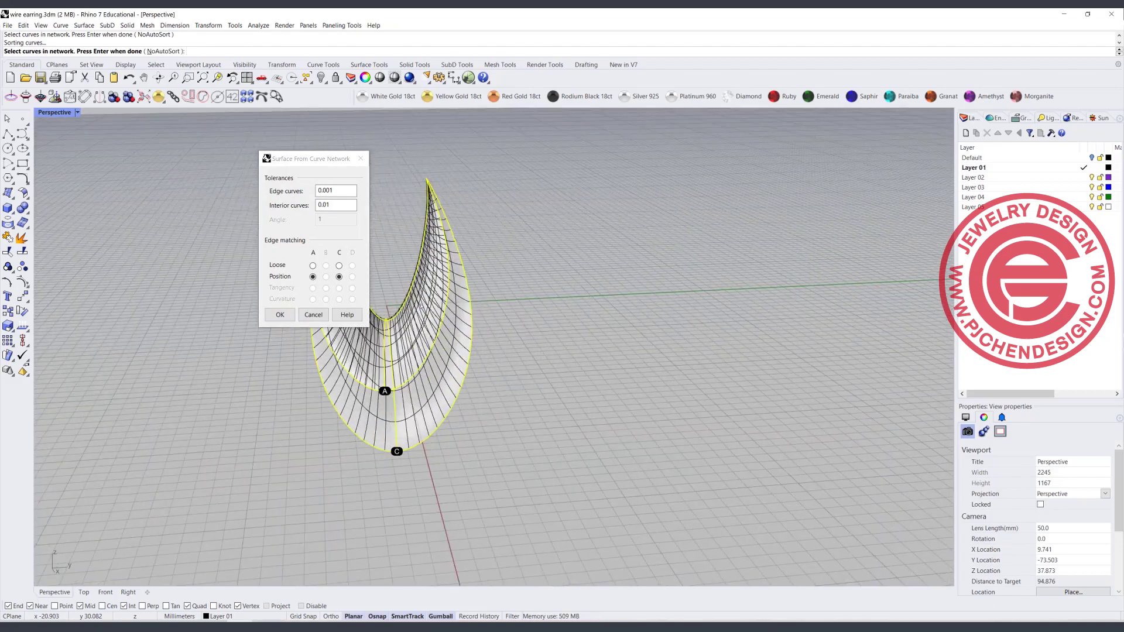
pyautogui.click(279, 313)
# Step: Inspect the network surface's shape and isocurves from several angles in the Perspective view
pyautogui.scroll(-2, 562, 299)
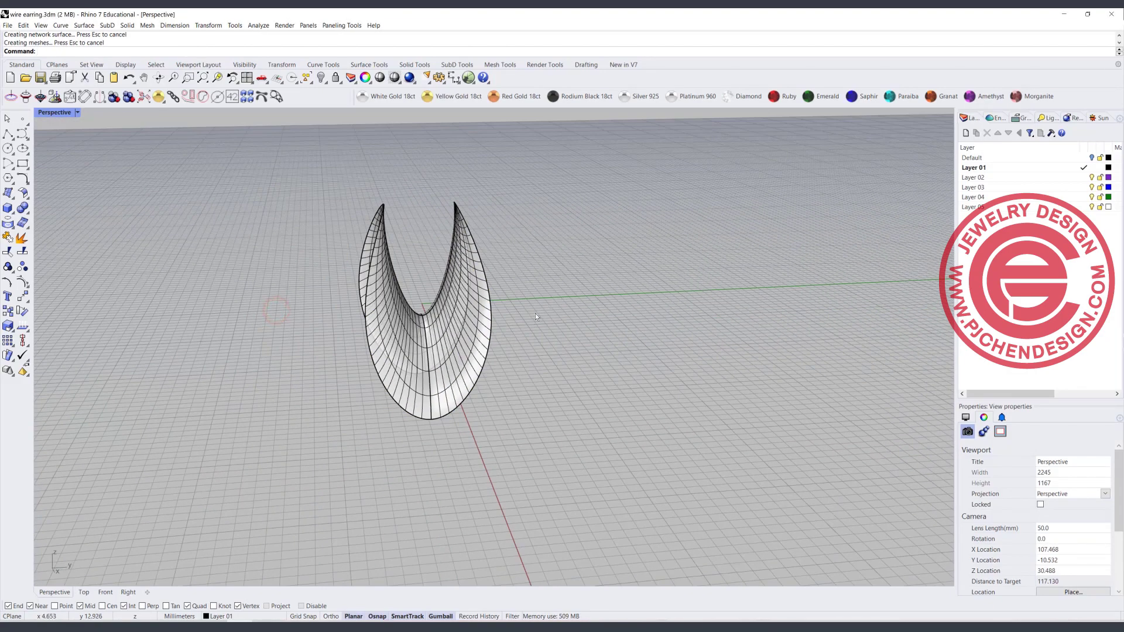
pyautogui.scroll(2, 427, 340)
pyautogui.keyDown('shift'); pyautogui.moveTo(426, 338); pyautogui.dragTo(458, 318, button='right'); pyautogui.keyUp('shift')
pyautogui.scroll(2, 459, 317)
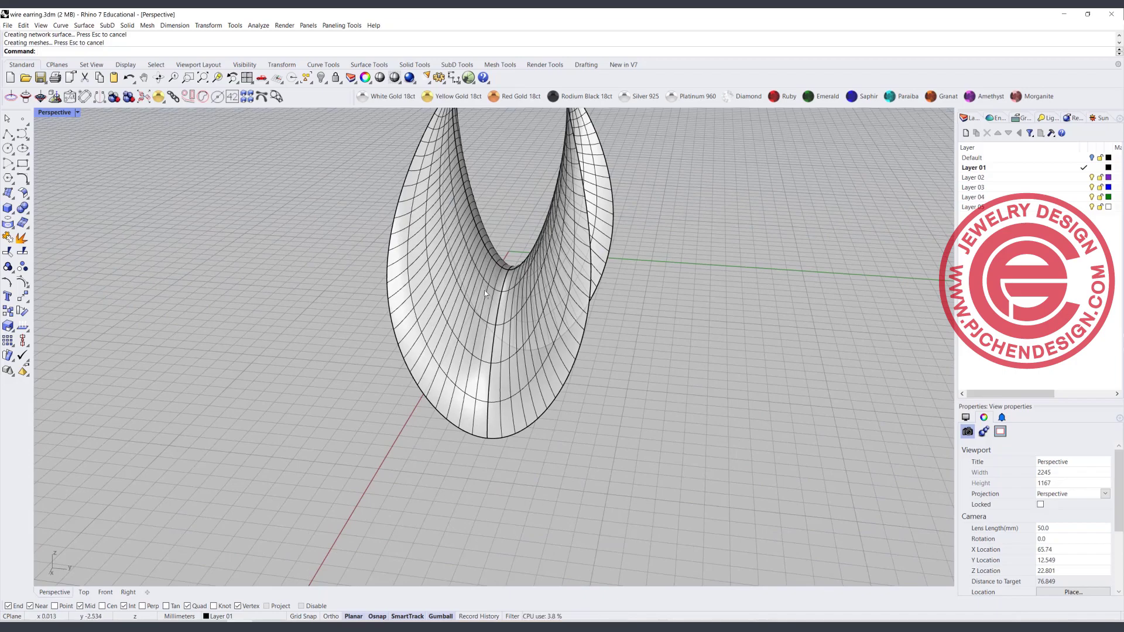
pyautogui.moveTo(483, 290); pyautogui.dragTo(549, 379, button='right')
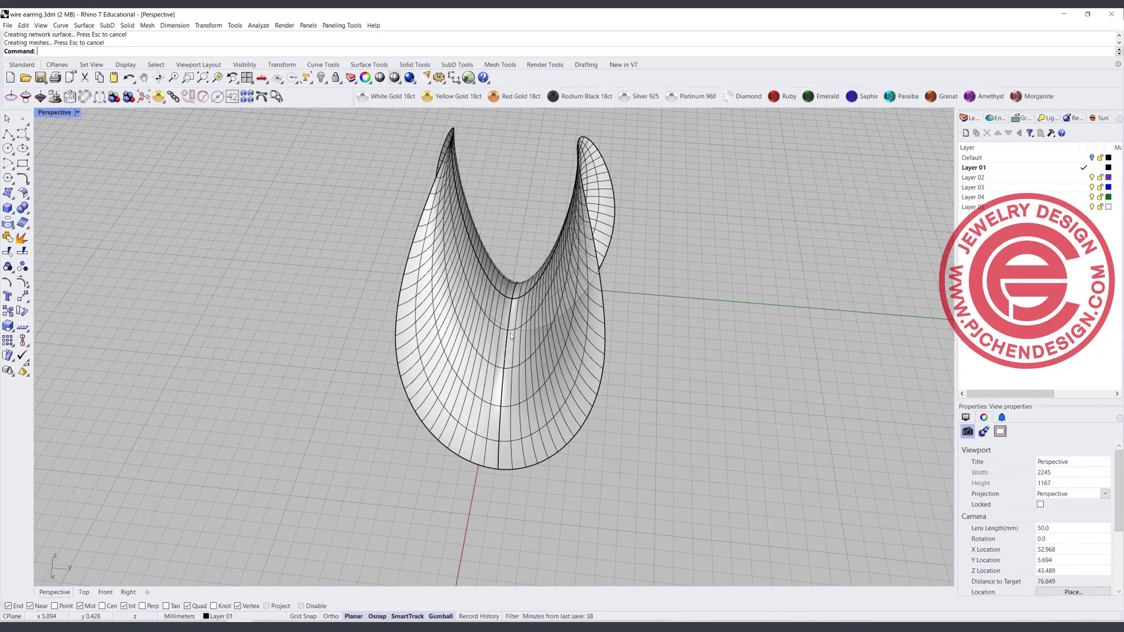
pyautogui.click(532, 370)
pyautogui.click(326, 150)
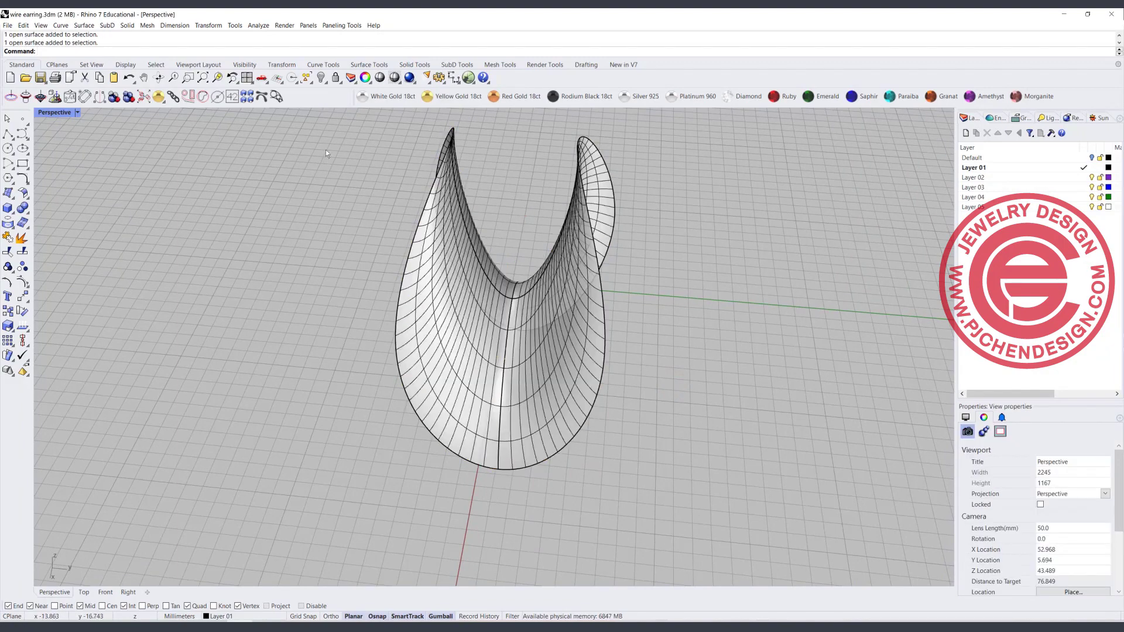
# Step: Select all construction curves at once and hide them, leaving only the network surface displayed
pyautogui.click(306, 77)
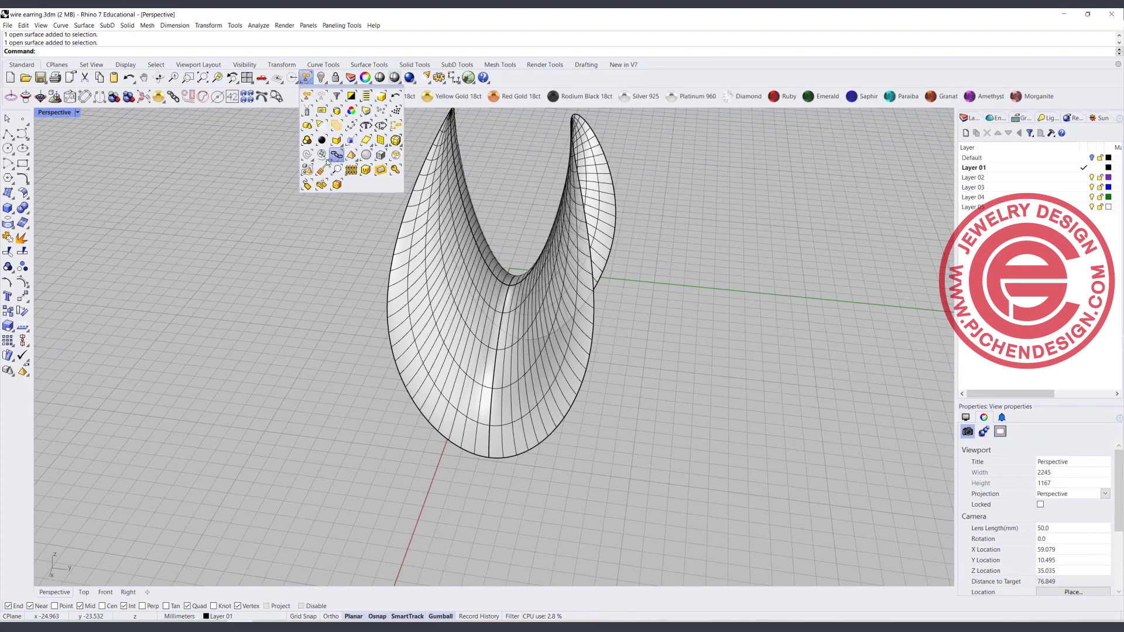
pyautogui.click(306, 153)
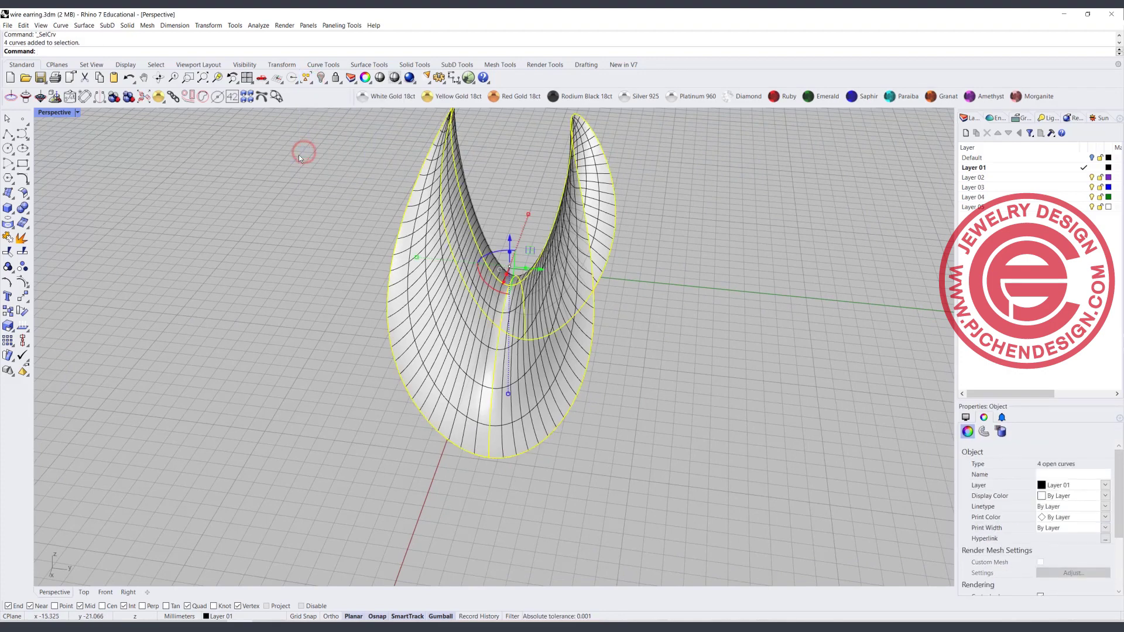
pyautogui.click(320, 78)
pyautogui.scroll(-3, 527, 261)
pyautogui.scroll(-1, 532, 302)
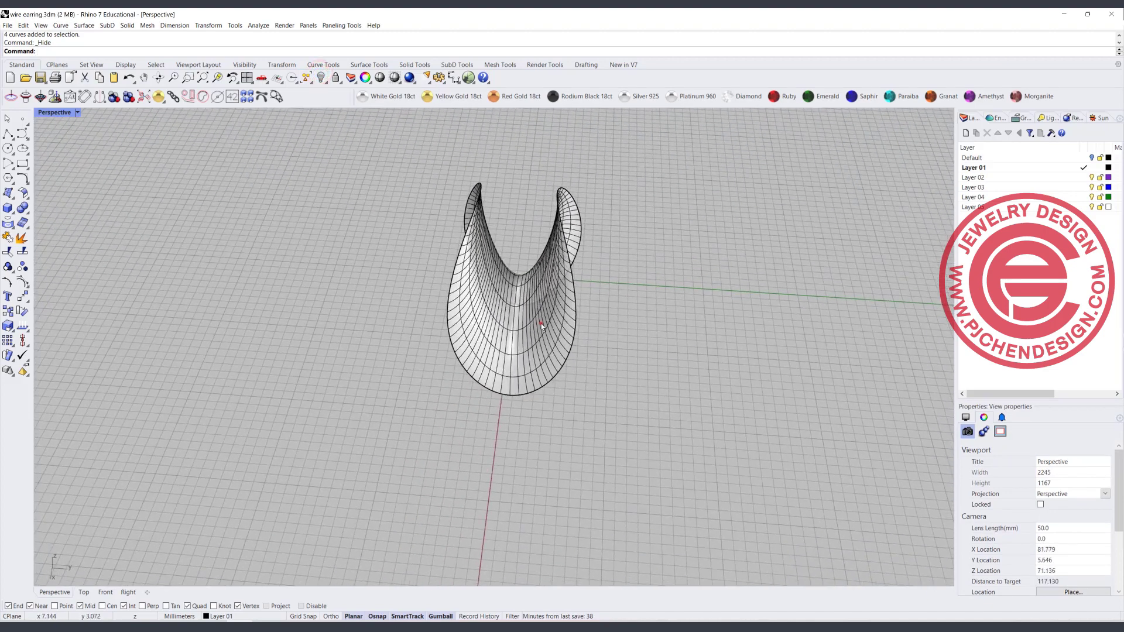
# Step: Rebuild the network surface with point counts U 25 and V 11, degree 3 in both directions, deleting the input
pyautogui.click(541, 324)
pyautogui.write('build')
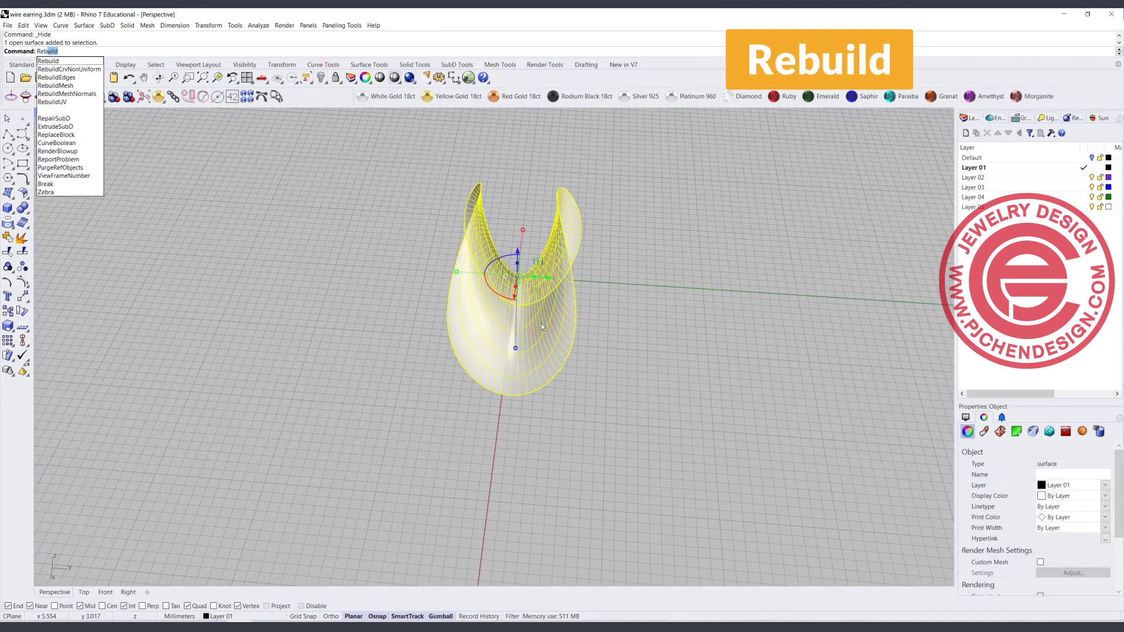
pyautogui.press('Return')
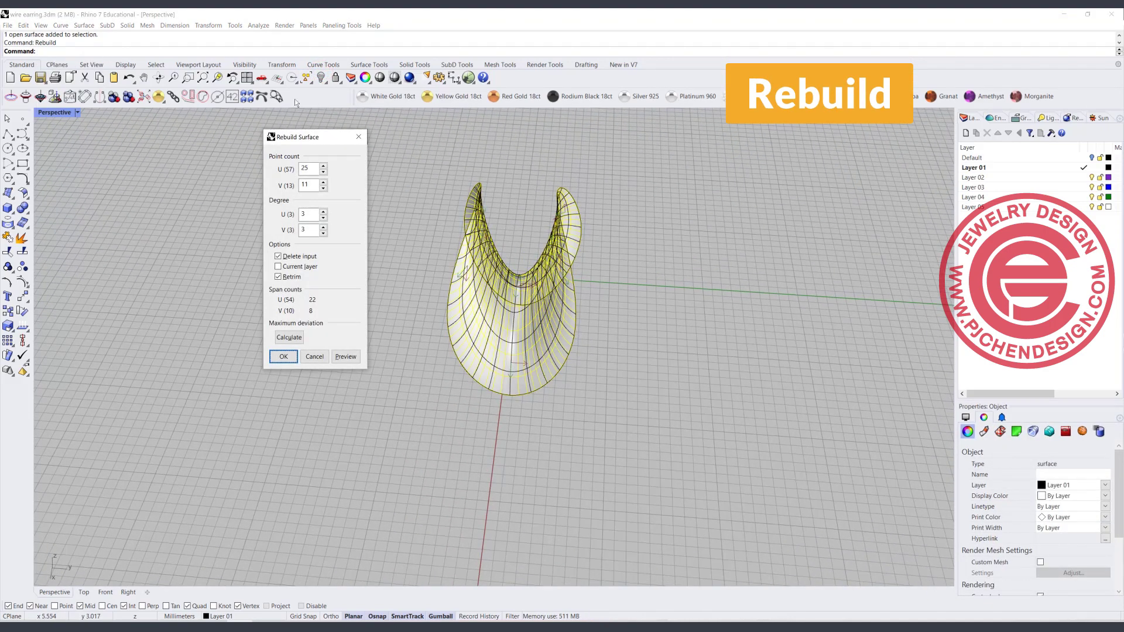
pyautogui.moveTo(477, 300); pyautogui.dragTo(464, 252, button='right')
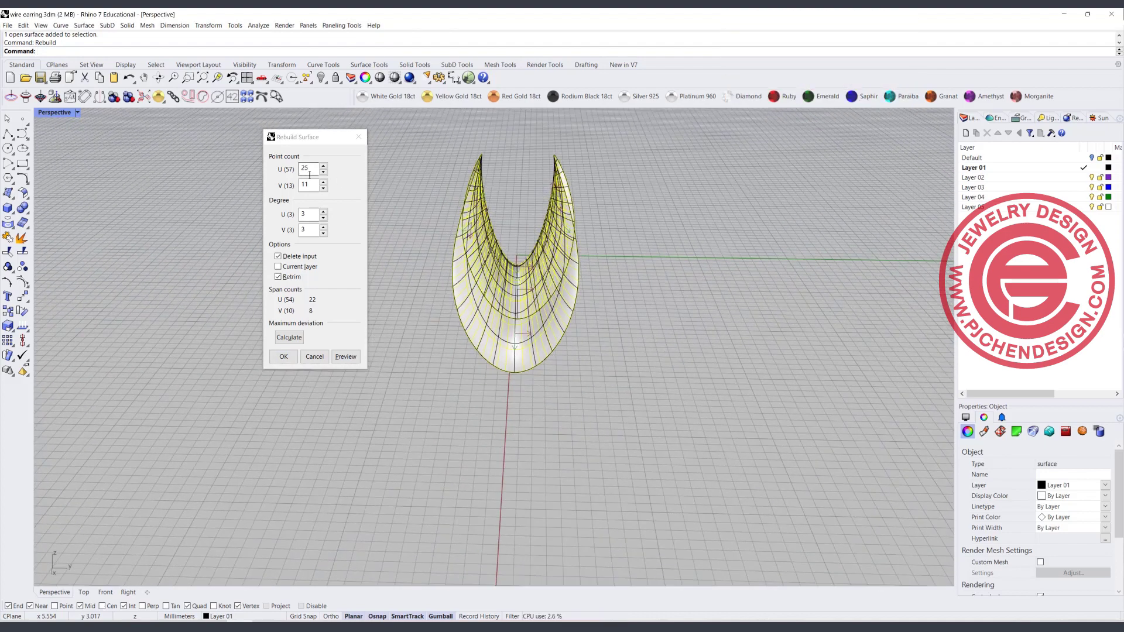
pyautogui.scroll(2, 517, 308)
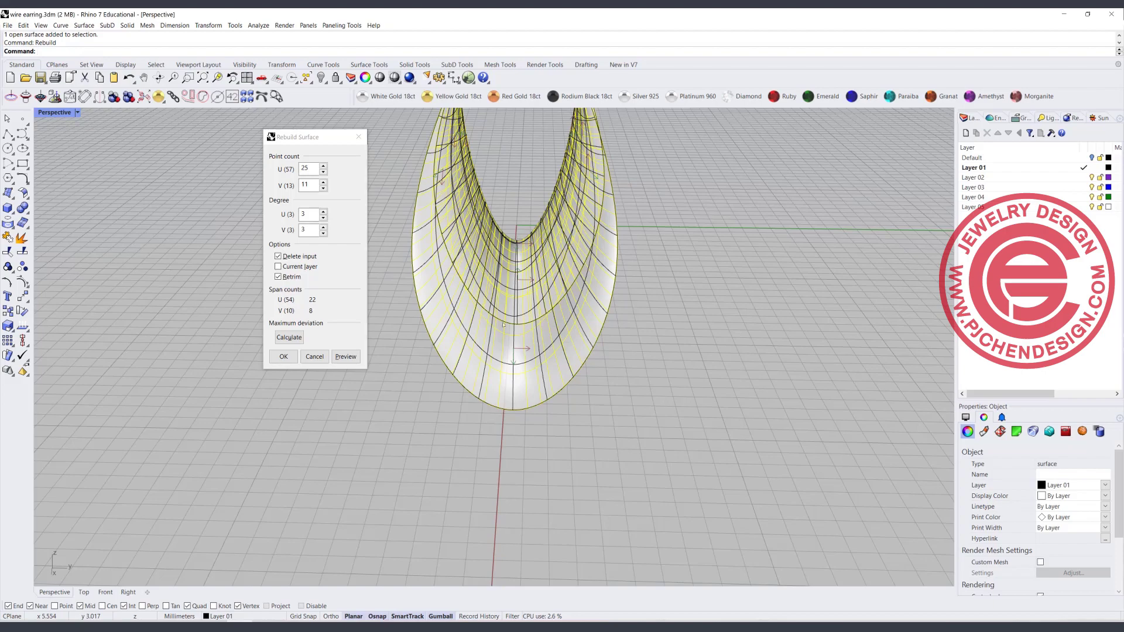
pyautogui.moveTo(504, 324); pyautogui.dragTo(653, 329, button='right')
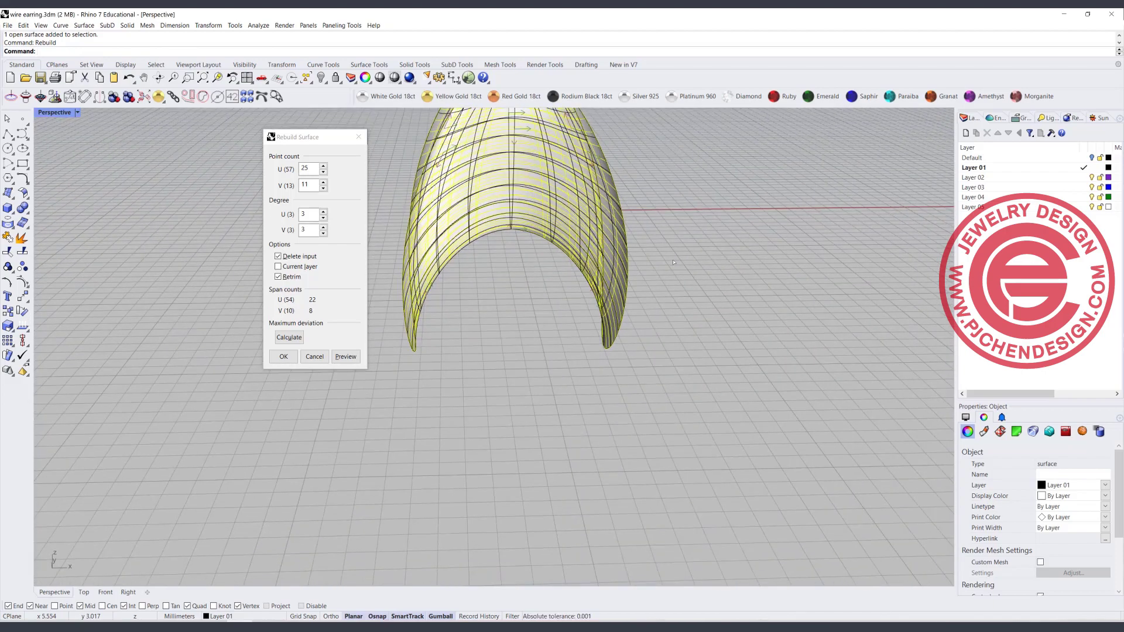
pyautogui.moveTo(673, 263); pyautogui.dragTo(949, 275, button='right')
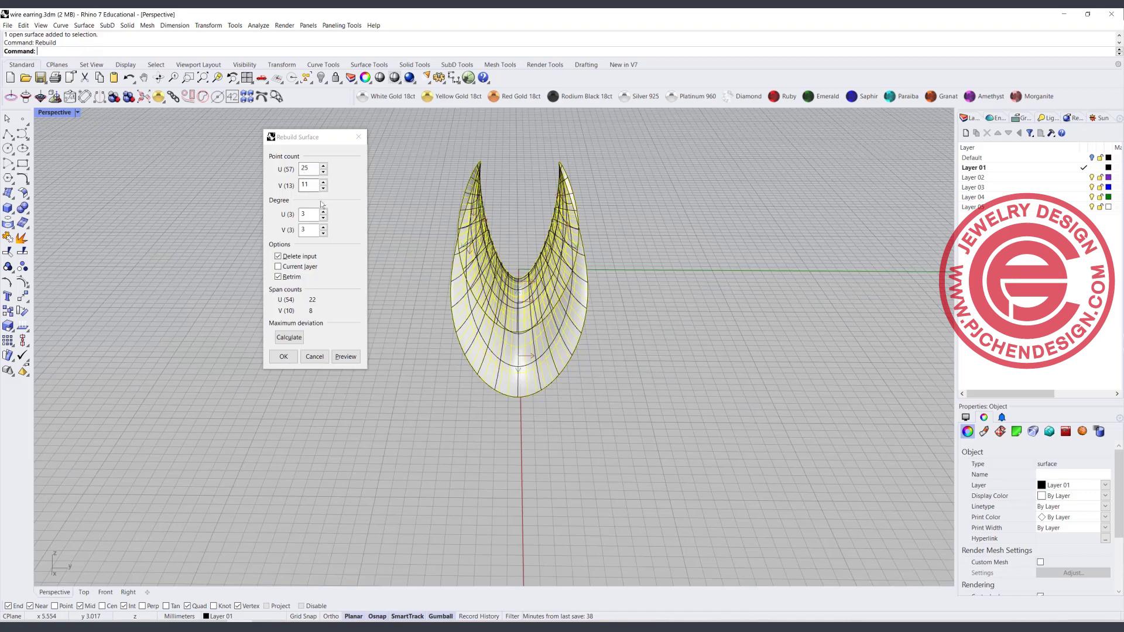
pyautogui.click(282, 357)
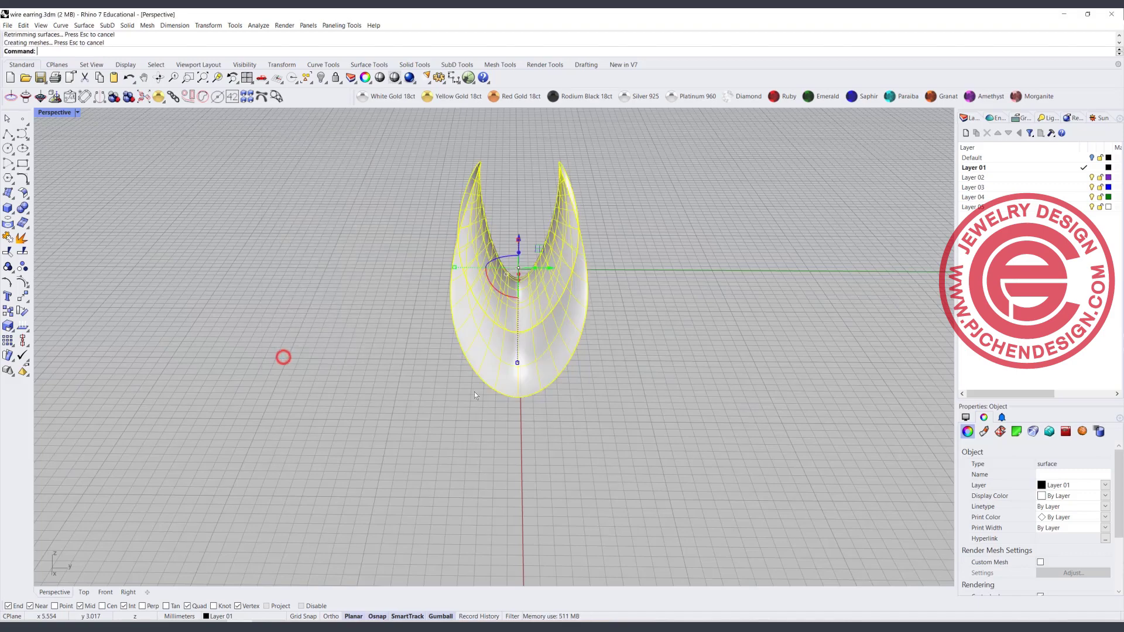
pyautogui.click(628, 341)
# Step: Extract the wireframe of the rebuilt surface as curves on the current layer, without grouping the output
pyautogui.moveTo(628, 342); pyautogui.dragTo(561, 342, button='right')
pyautogui.click(60, 26)
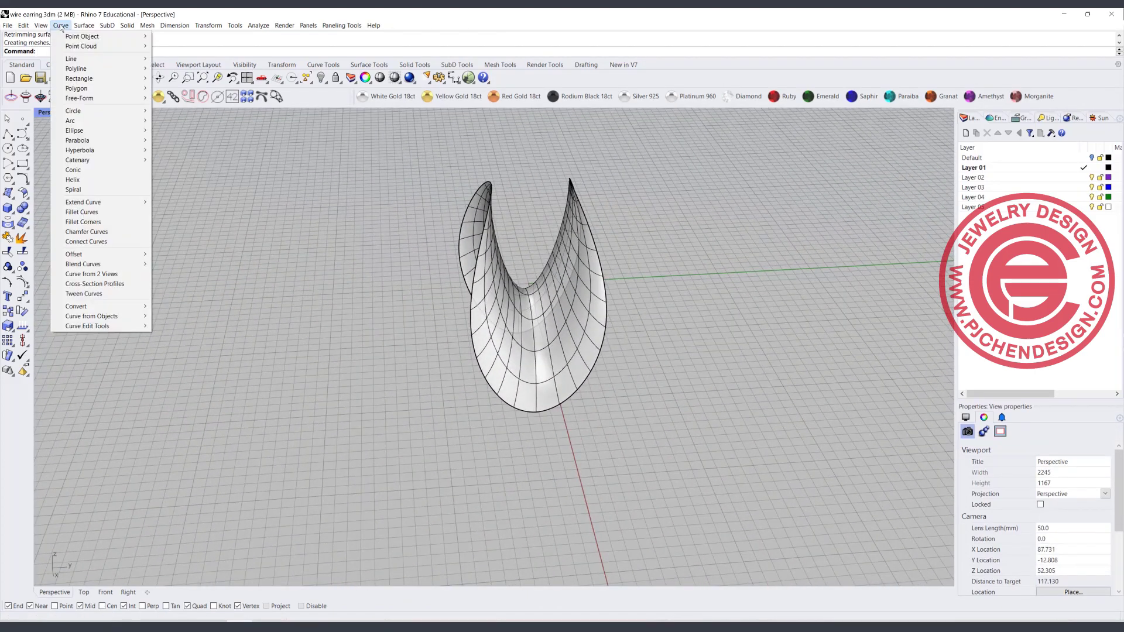
pyautogui.moveTo(139, 314)
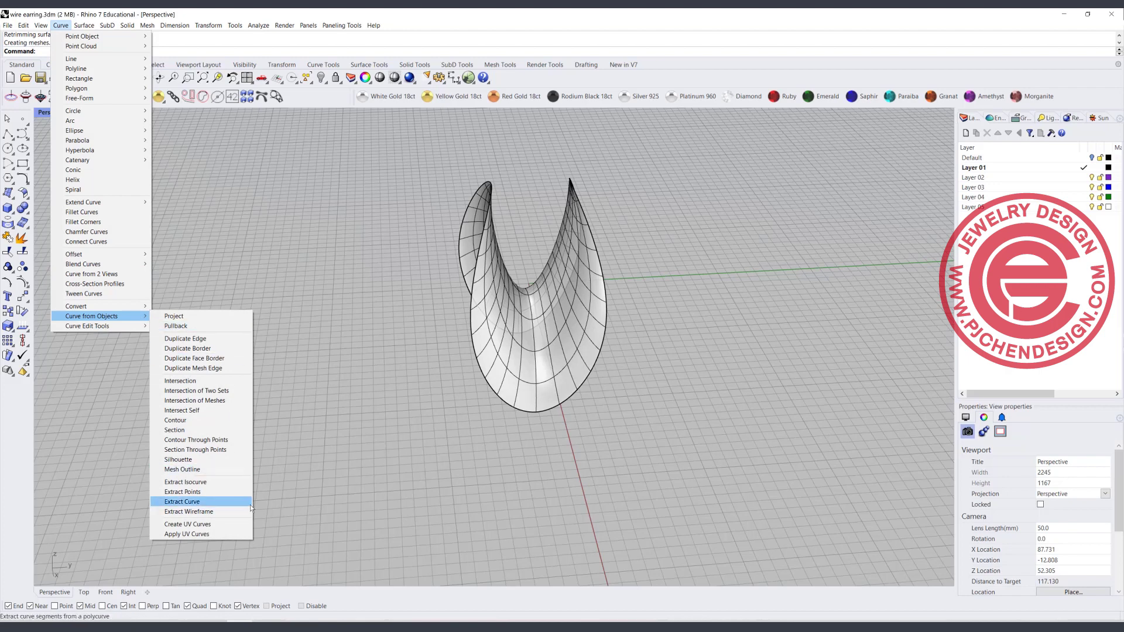
pyautogui.click(217, 512)
pyautogui.click(553, 392)
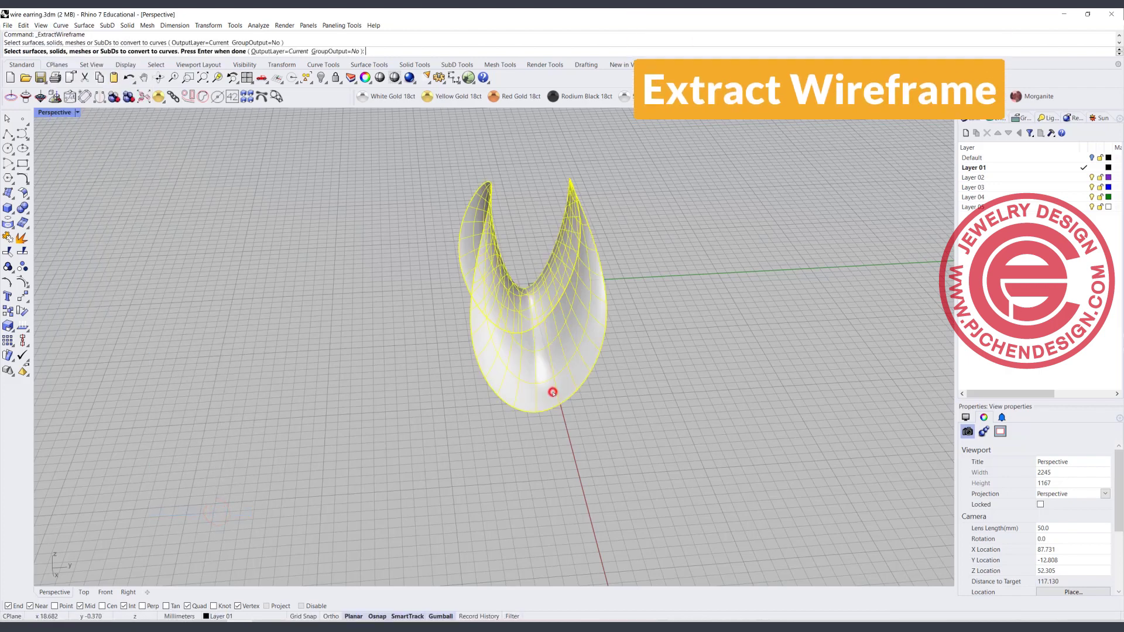
pyautogui.press('Return')
pyautogui.click(677, 444)
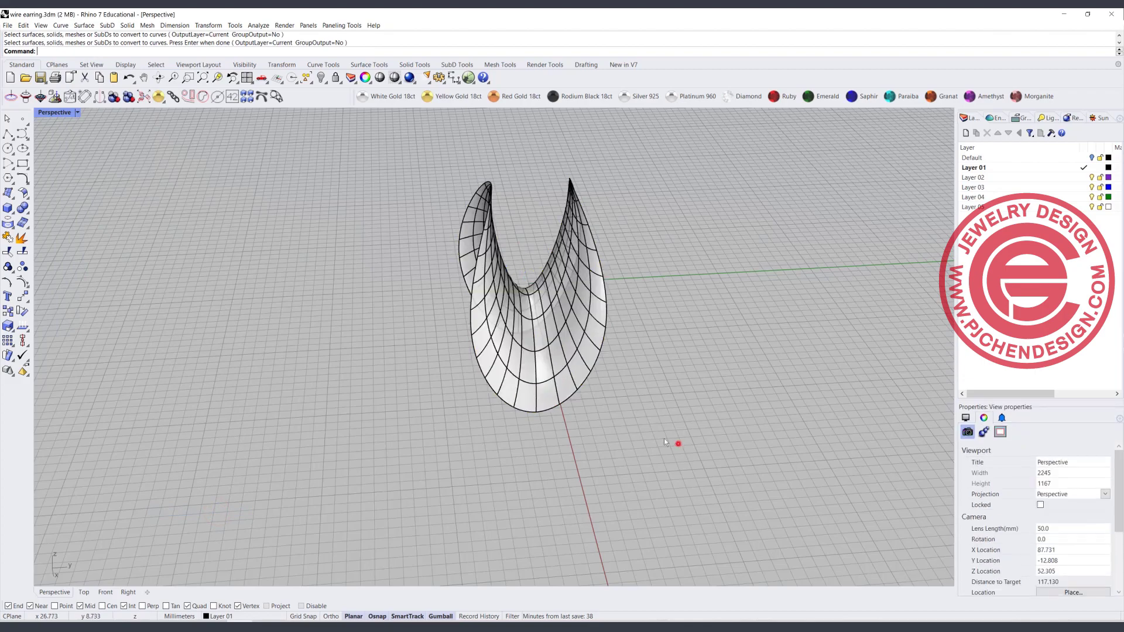
# Step: Move the rebuilt surface about 21 mm along the negative Y axis, clear of the extracted wireframe curves
pyautogui.click(547, 397)
pyautogui.moveTo(560, 282); pyautogui.dragTo(349, 284)
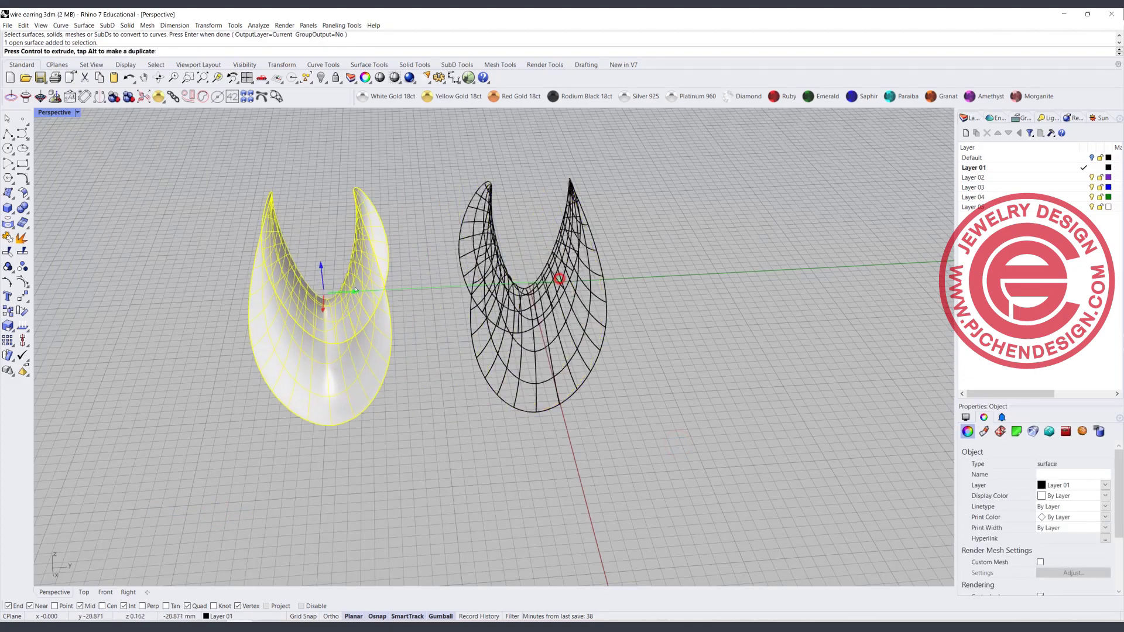
pyautogui.click(642, 391)
# Step: Pipe all extracted wireframe curves with a radius of 0.3 mm and round caps, keeping Thick off
pyautogui.moveTo(642, 391); pyautogui.dragTo(430, 156, button='right')
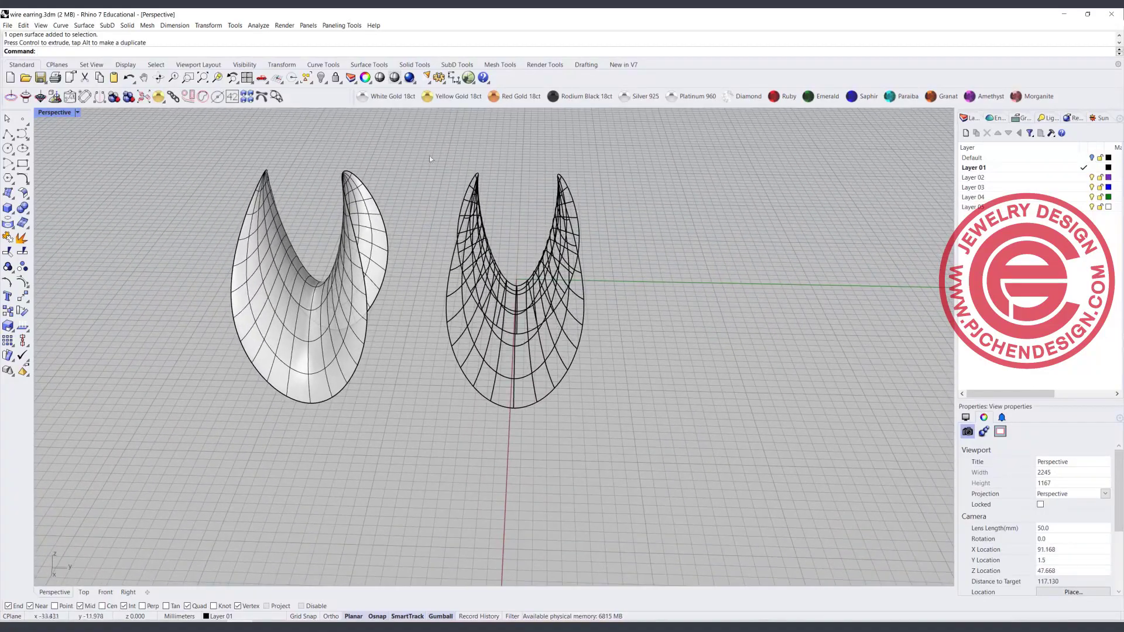
pyautogui.moveTo(420, 138); pyautogui.dragTo(624, 460)
pyautogui.moveTo(420, 157); pyautogui.dragTo(650, 462)
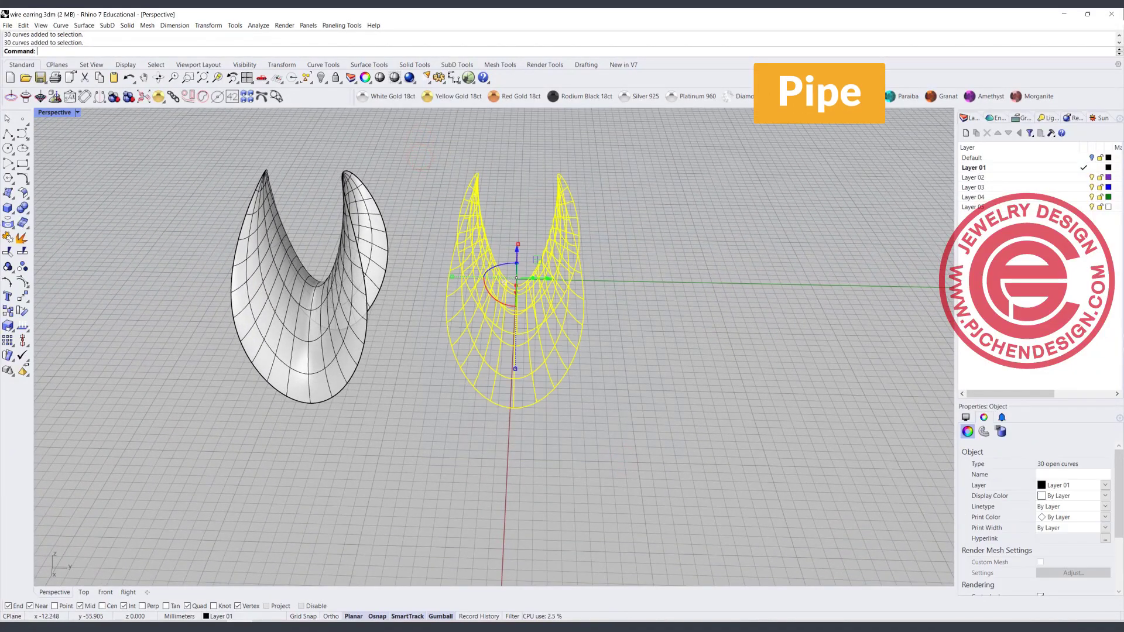
pyautogui.click(12, 213)
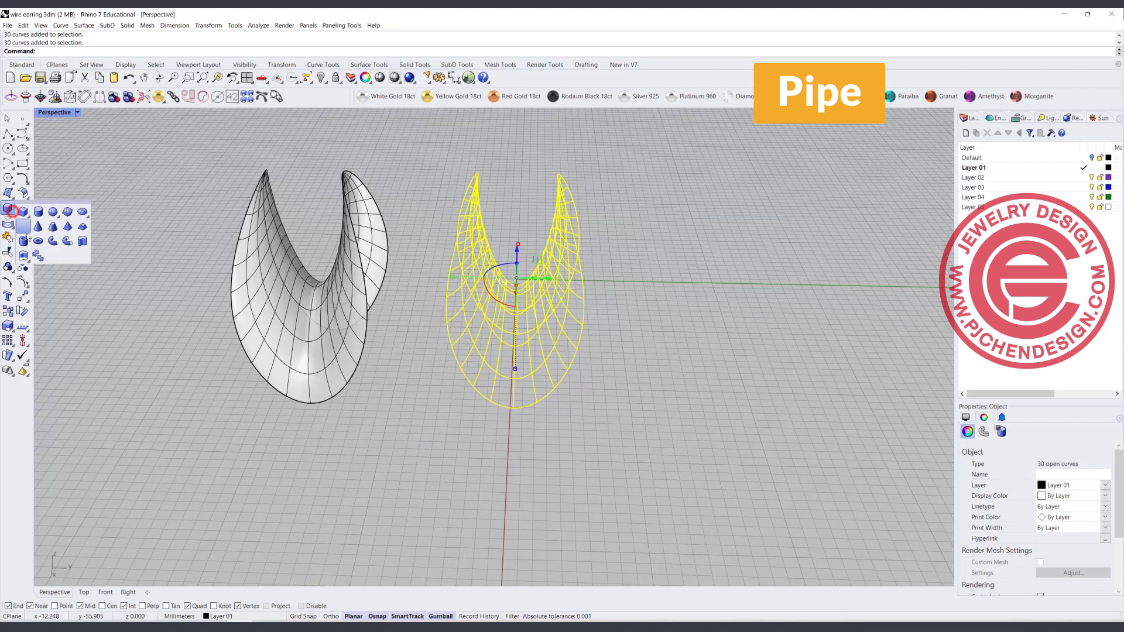
pyautogui.click(65, 240)
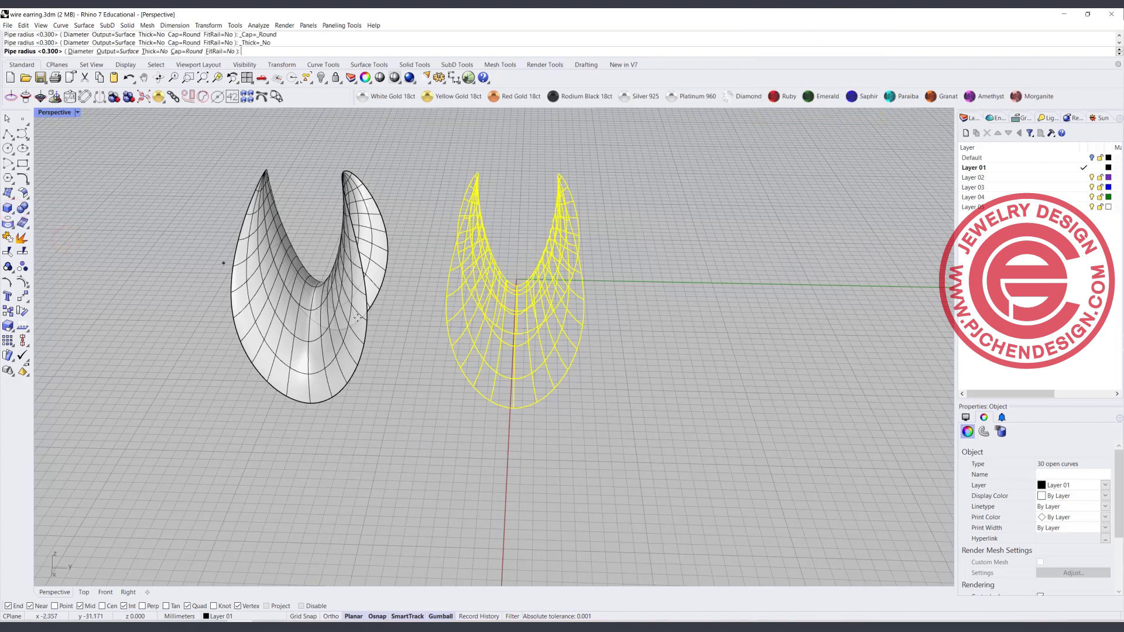
pyautogui.press('Return')
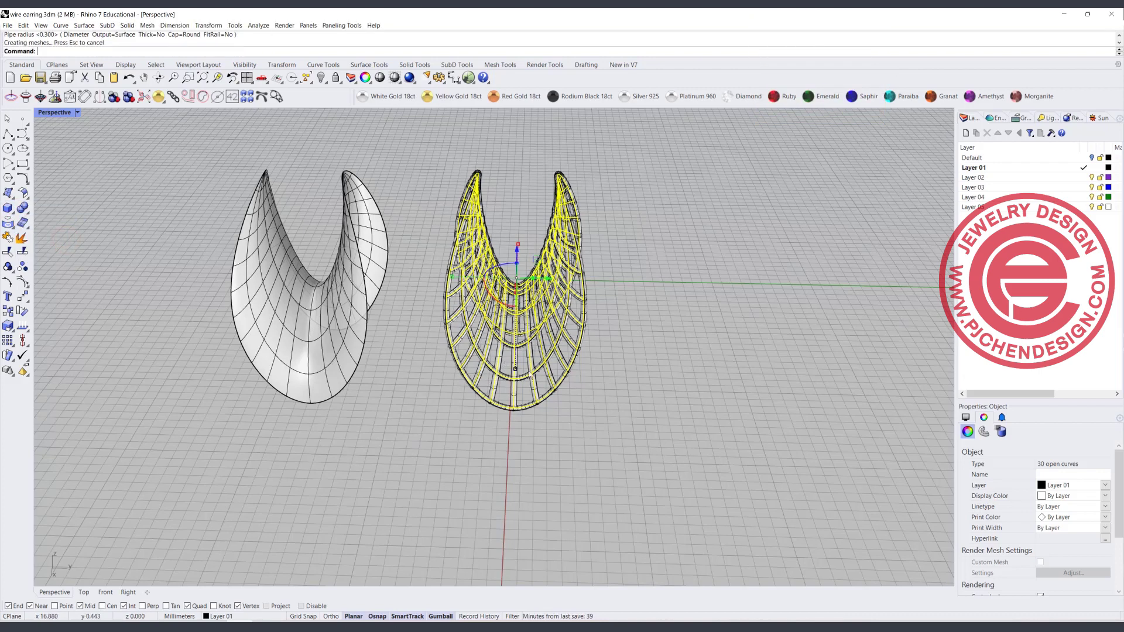
pyautogui.press('Return')
pyautogui.press('Escape')
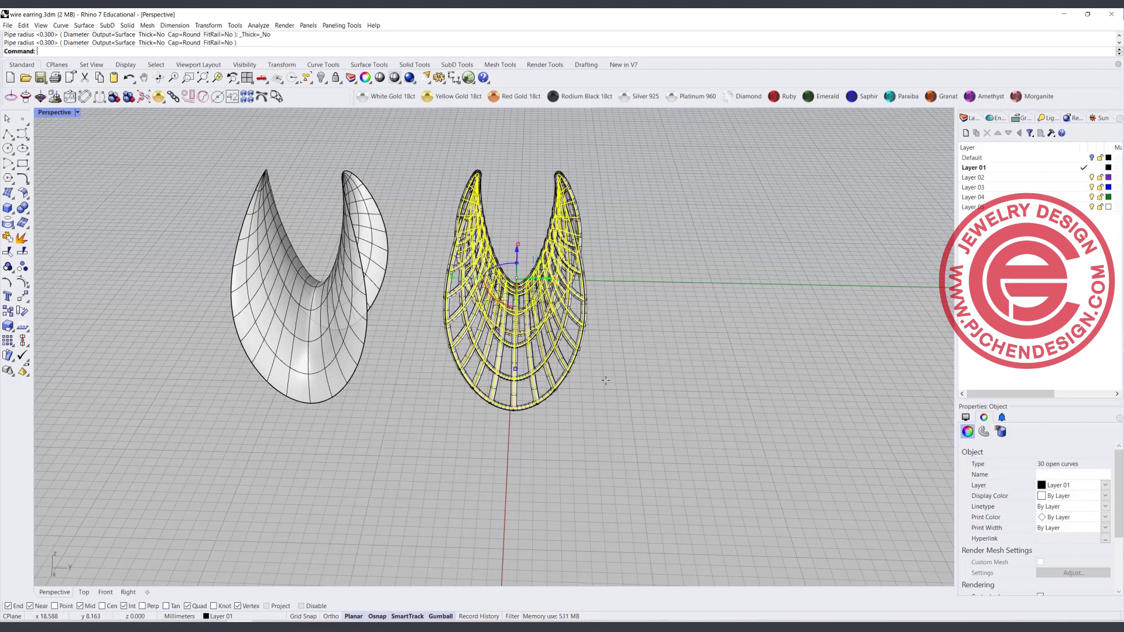
# Step: Place the wireframe curves about 22 mm along the positive Y axis, beside the piped version
pyautogui.moveTo(550, 280); pyautogui.dragTo(770, 287)
pyautogui.press('alt')
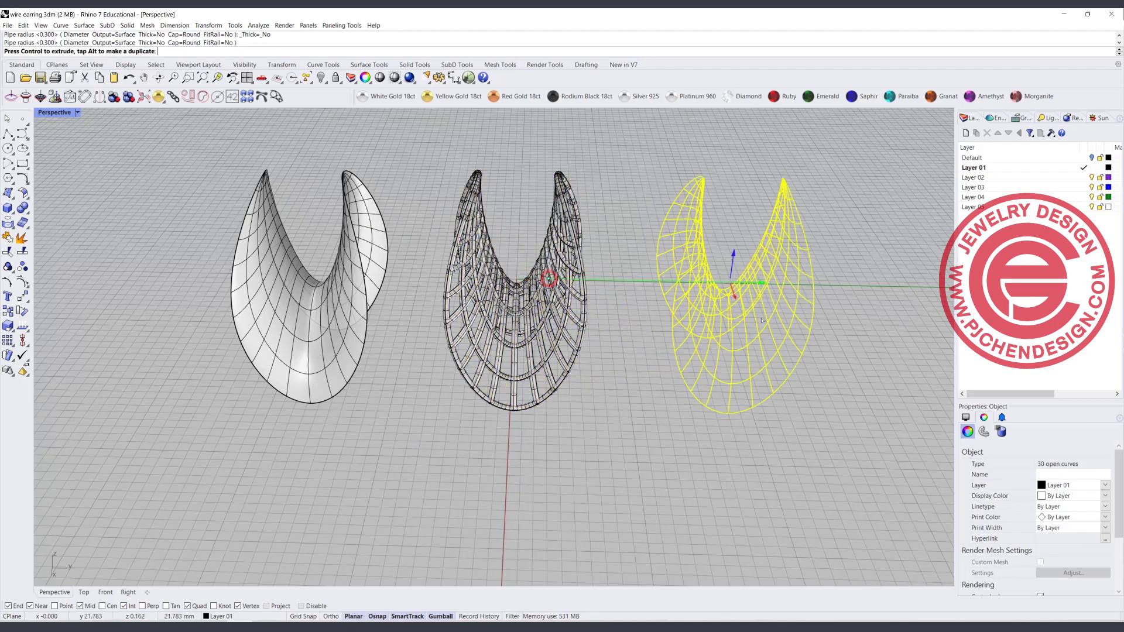
pyautogui.click(649, 440)
# Step: Examine the pipe intersections up close in Rendered display mode, and return the Perspective view to Ghosted
pyautogui.moveTo(559, 349); pyautogui.dragTo(496, 306, button='right')
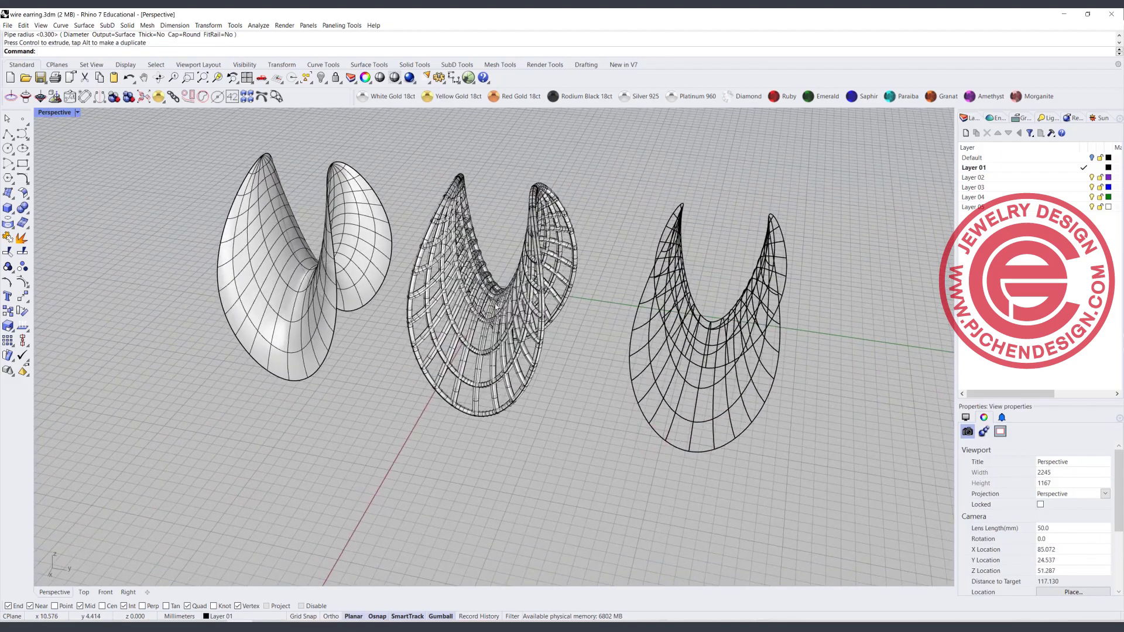
pyautogui.click(78, 112)
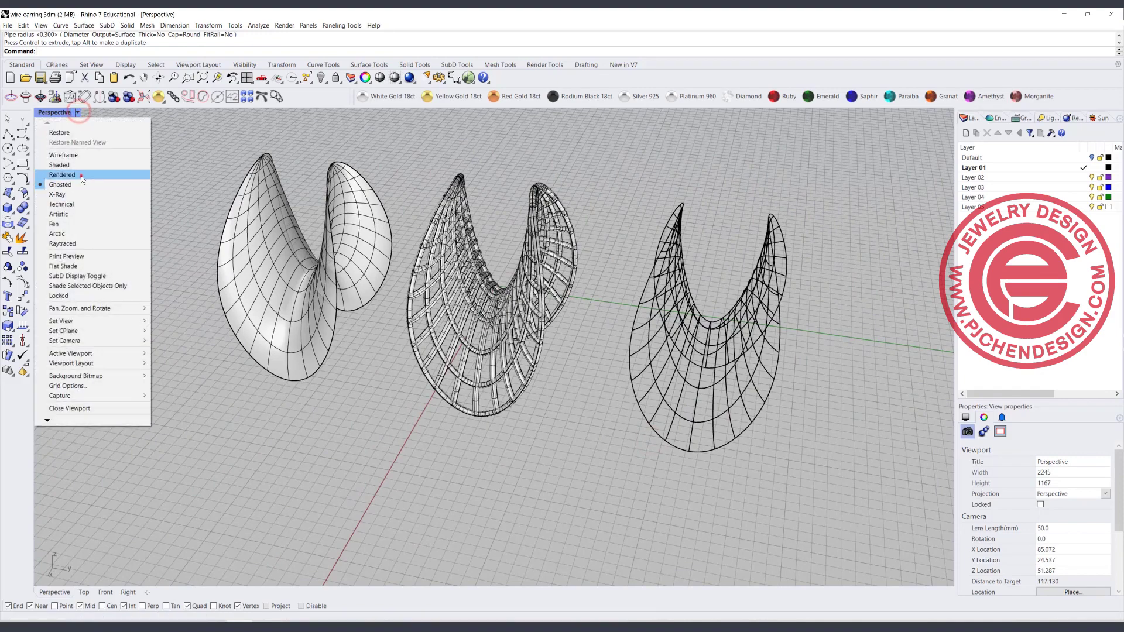
pyautogui.click(81, 175)
pyautogui.keyDown('ctrl'); pyautogui.moveTo(494, 401); pyautogui.dragTo(497, 255, button='right'); pyautogui.keyUp('ctrl')
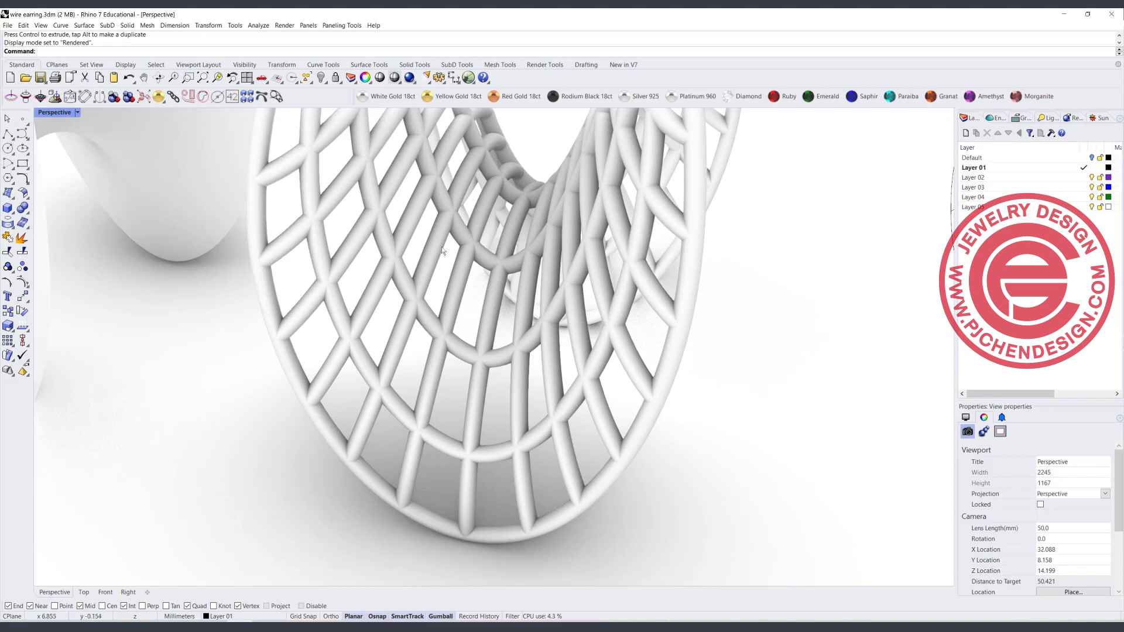
pyautogui.scroll(-8, 414, 300)
pyautogui.moveTo(521, 303); pyautogui.dragTo(458, 299, button='right')
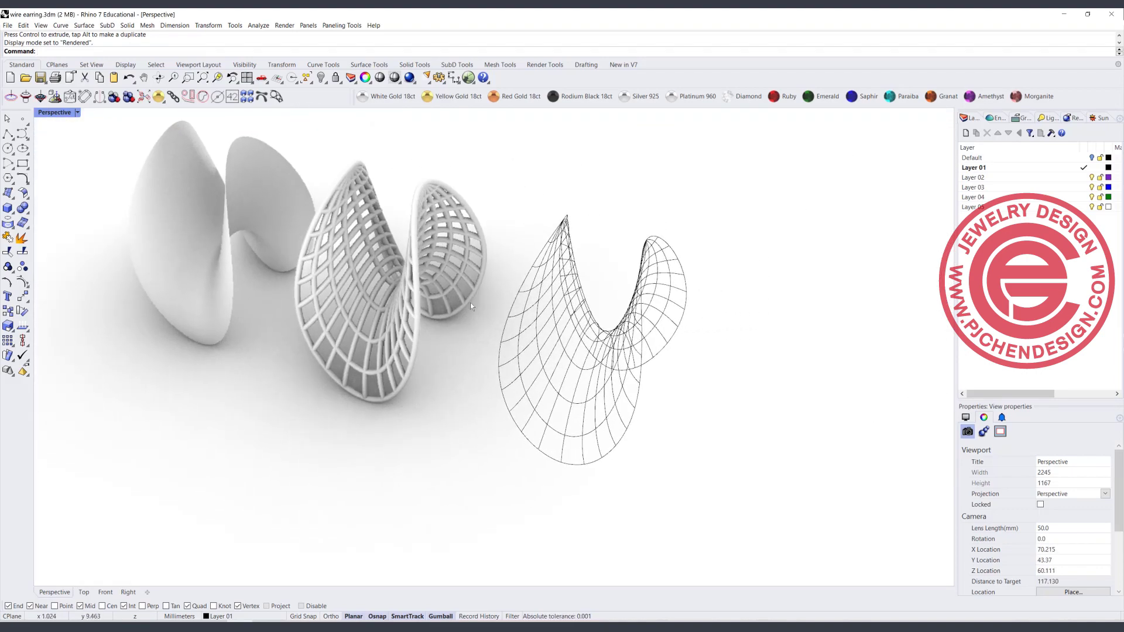
pyautogui.click(69, 114)
pyautogui.click(66, 186)
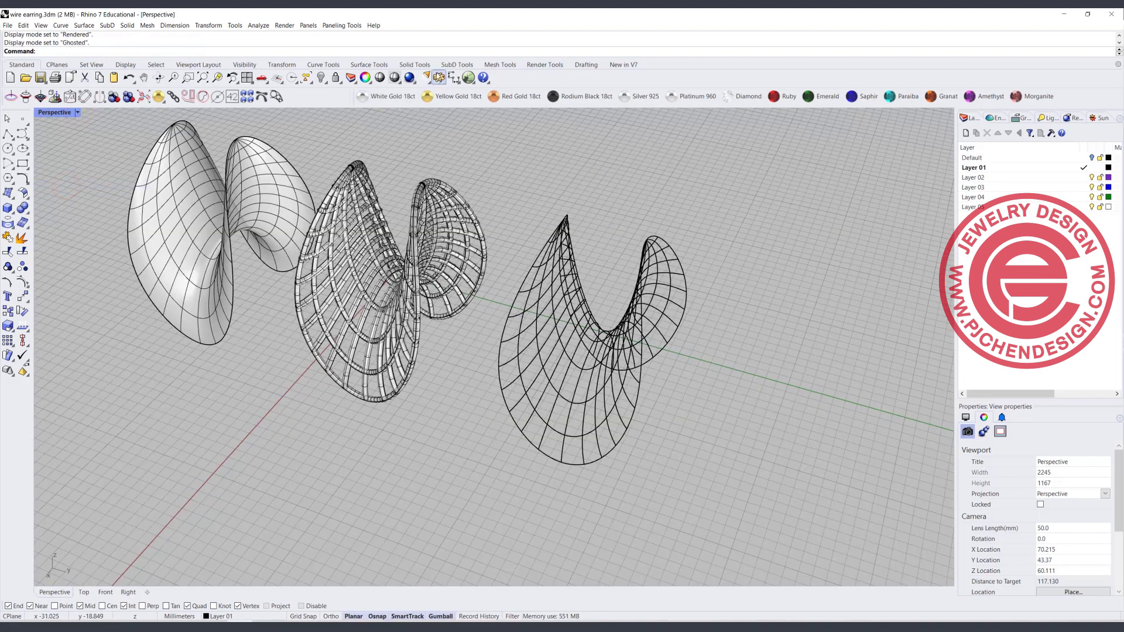
# Step: Create a SubD MultiPipe from all the offset wireframe curves, with capped ends on and strut divisions 0
pyautogui.click(459, 65)
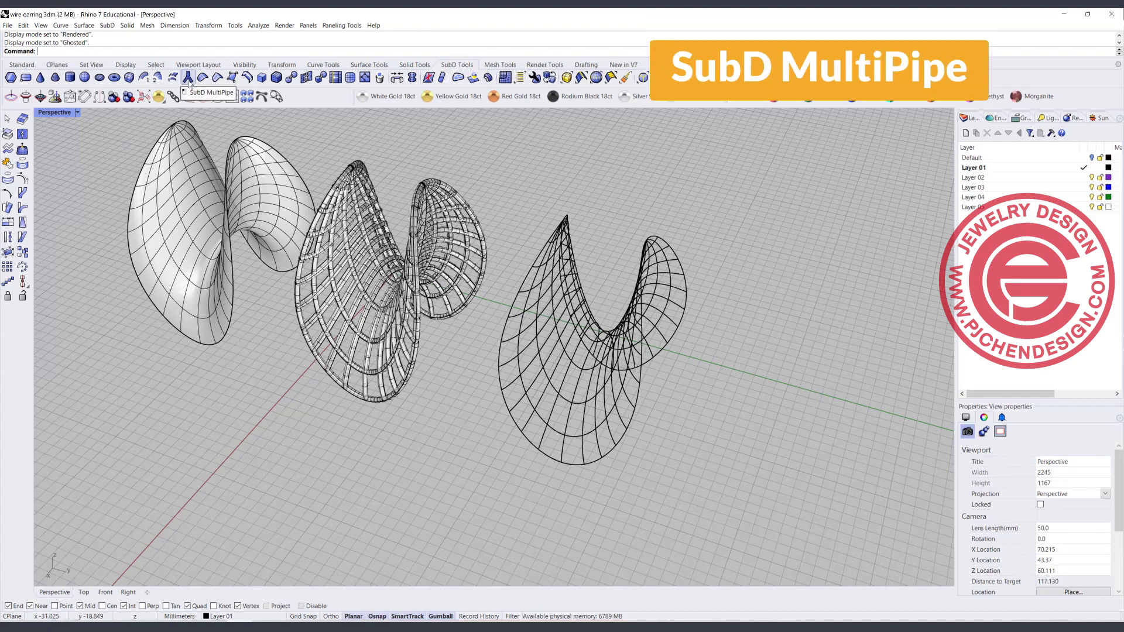
pyautogui.click(188, 78)
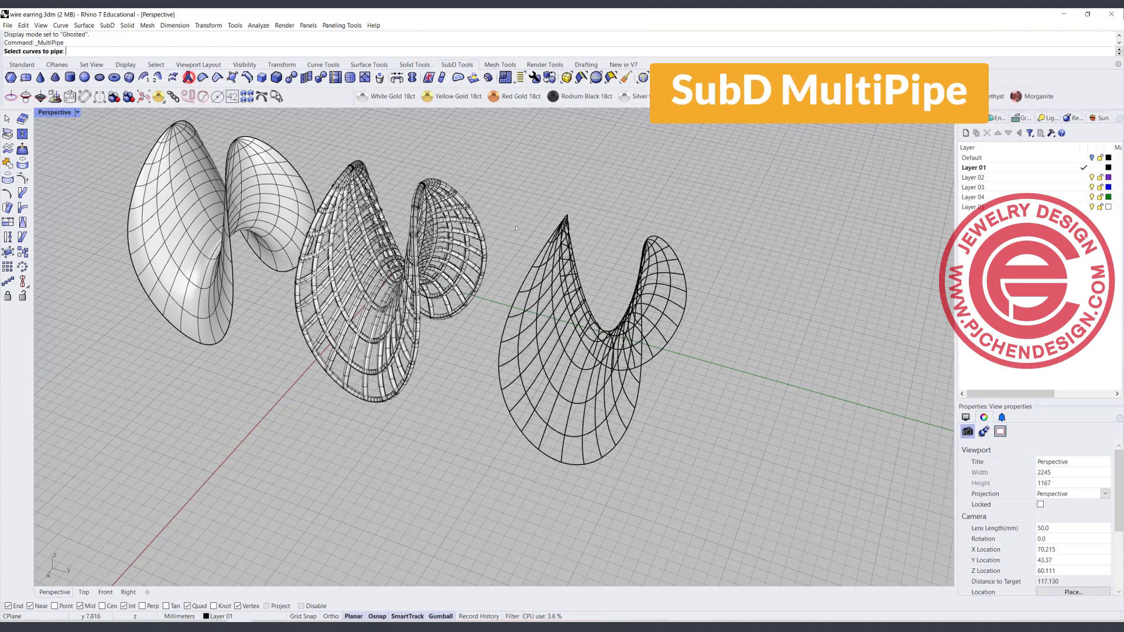
pyautogui.moveTo(410, 351); pyautogui.dragTo(480, 293, button='right')
pyautogui.moveTo(508, 142); pyautogui.dragTo(829, 489)
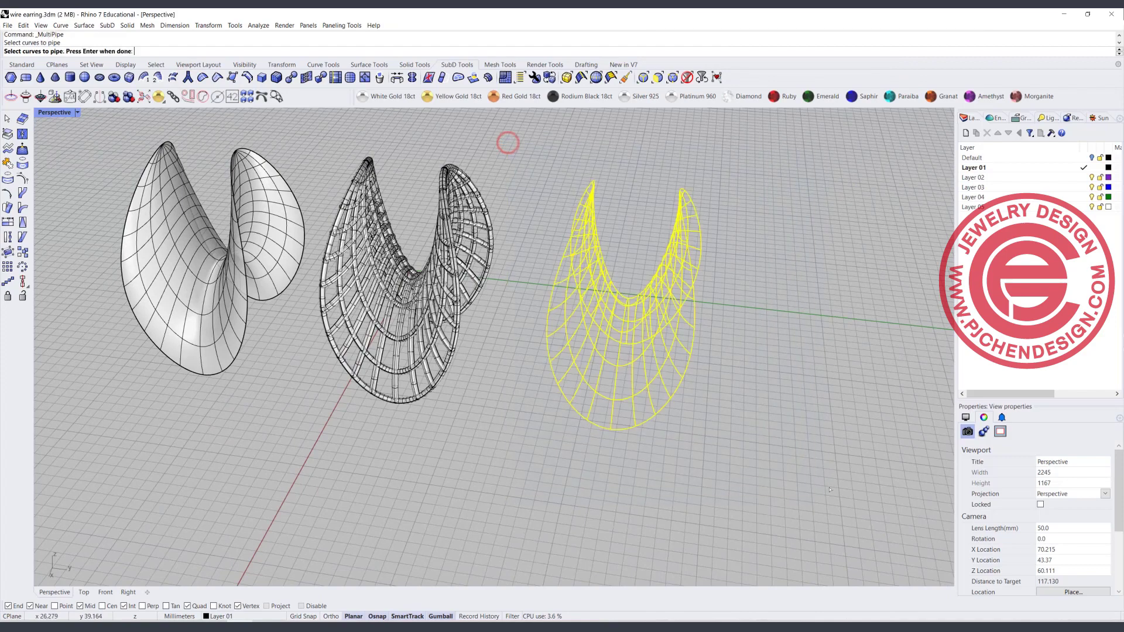
pyautogui.press('Return')
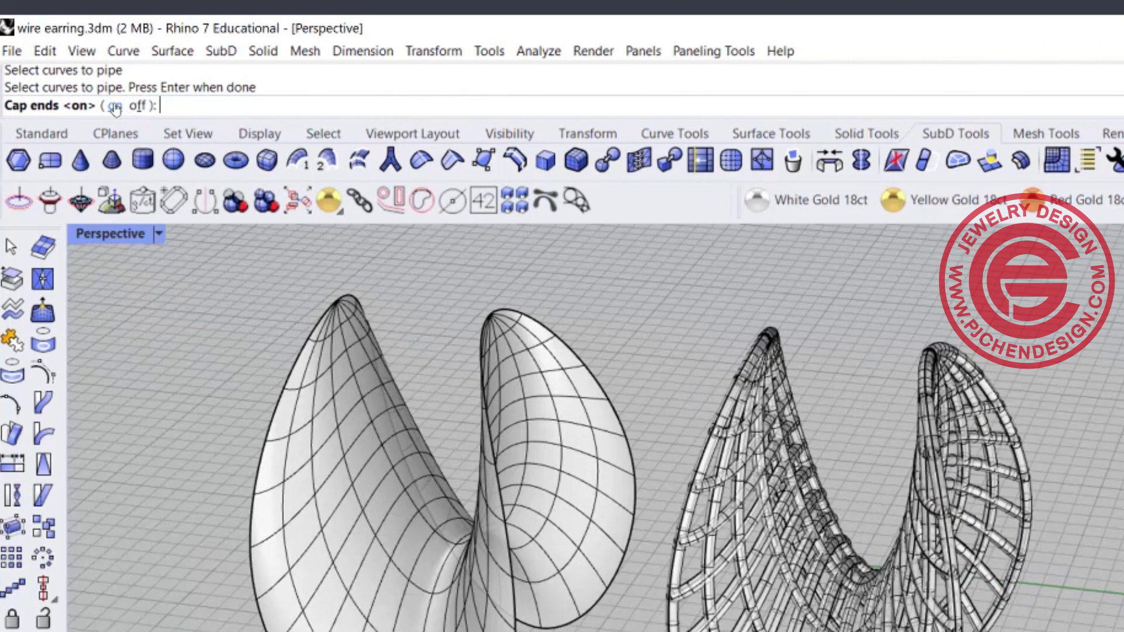
pyautogui.click(115, 109)
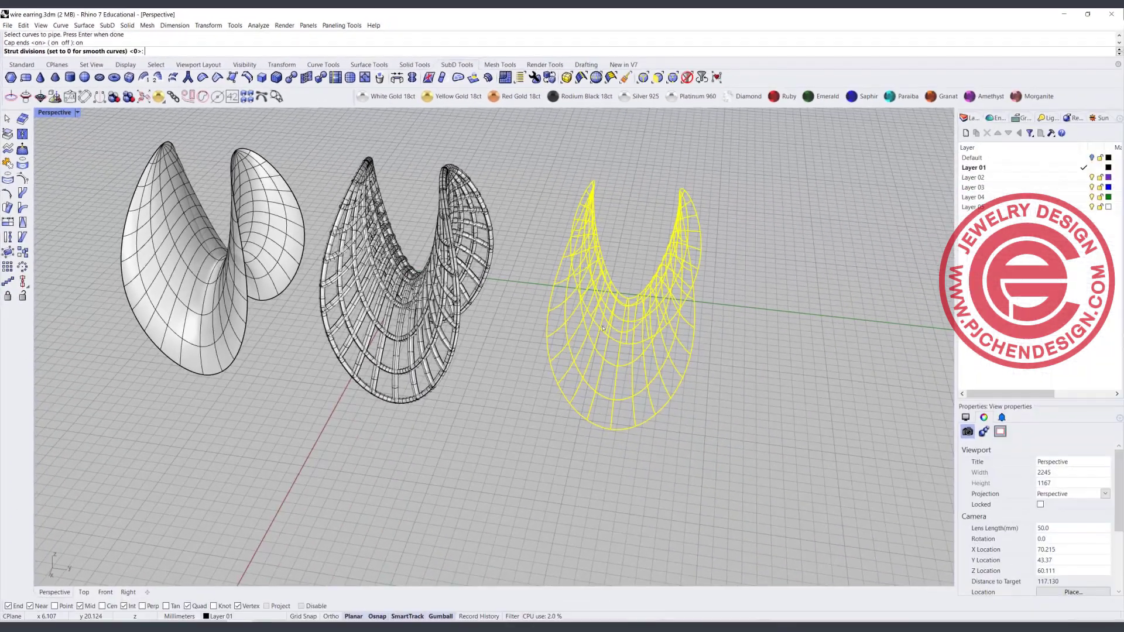
pyautogui.press('Return')
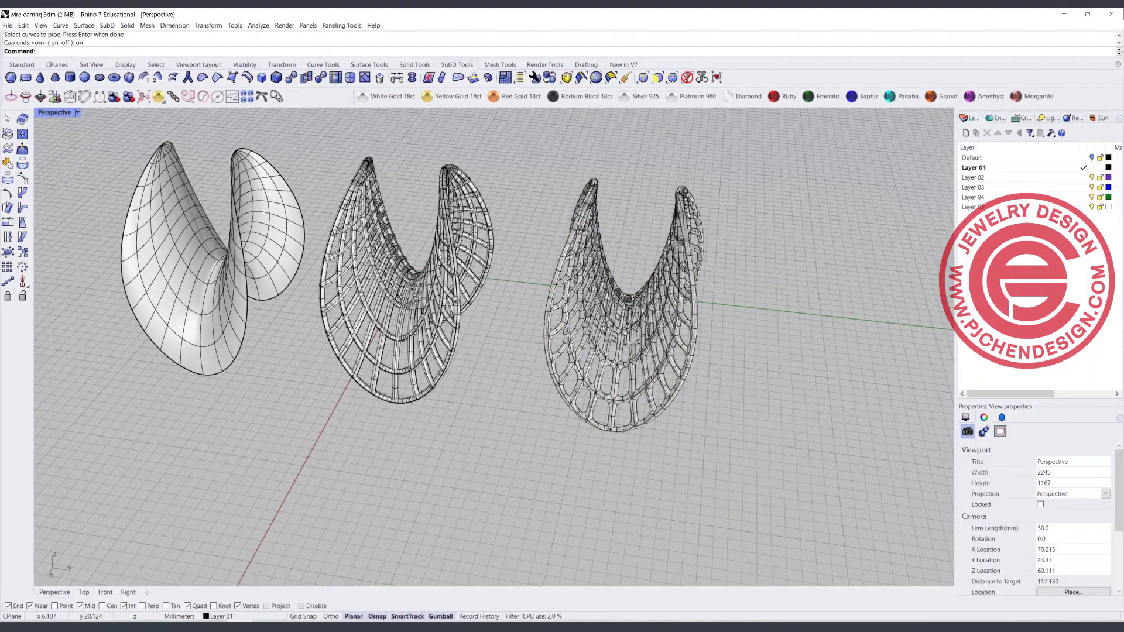
# Step: Set the Perspective view to Rendered and examine the MultiPipe's blended joints beside the regular pipes from several angles
pyautogui.scroll(4, 736, 403)
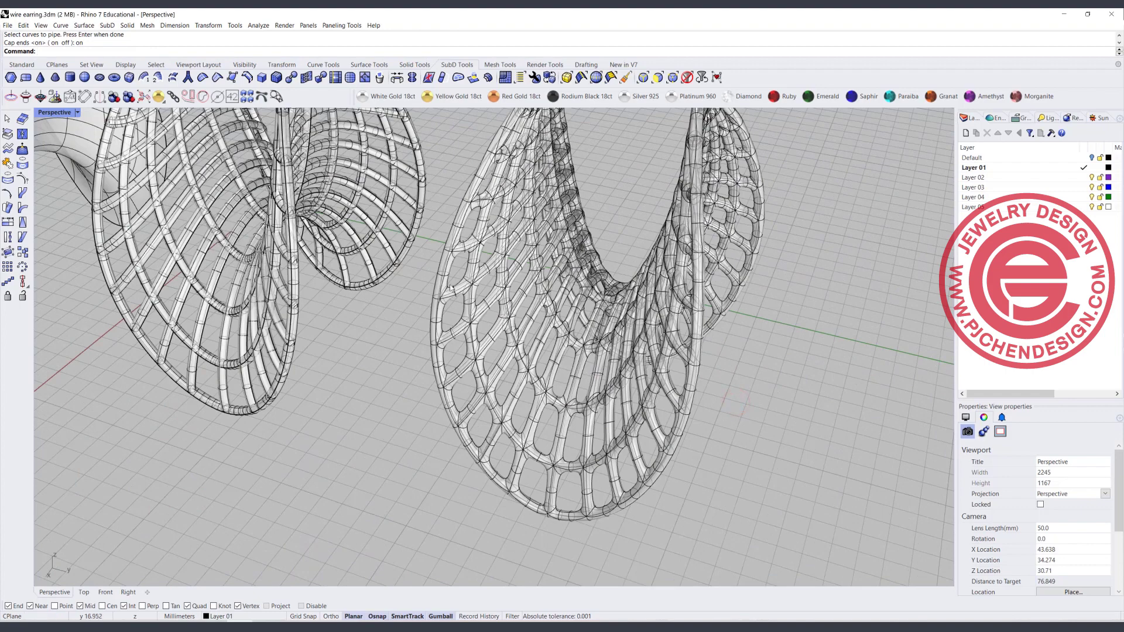
pyautogui.click(82, 113)
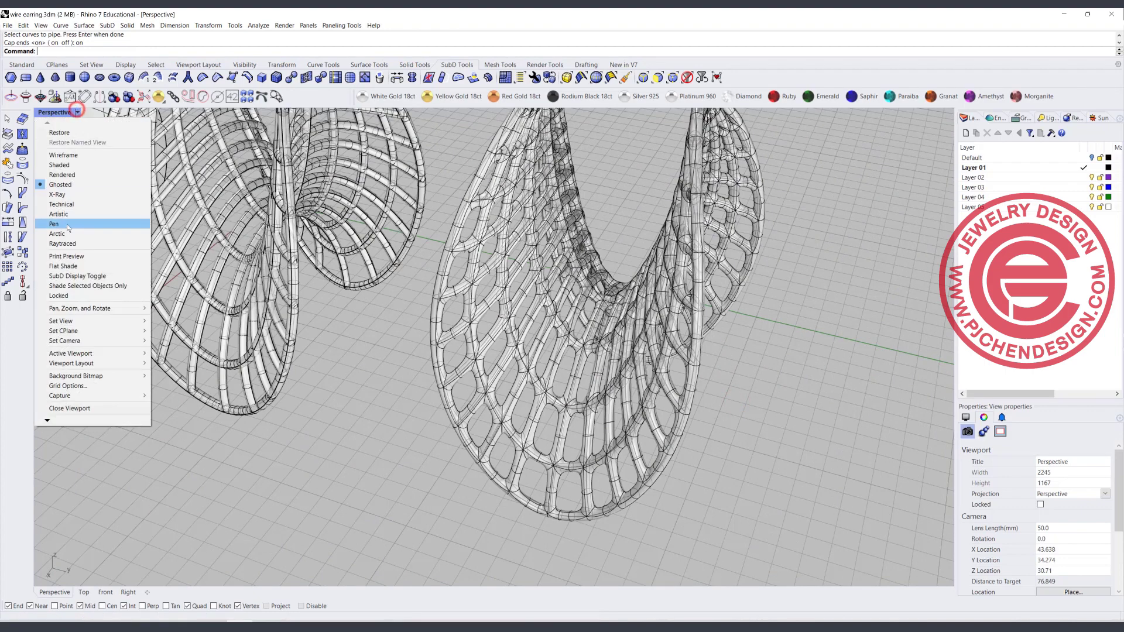
pyautogui.click(70, 175)
pyautogui.scroll(-4, 643, 367)
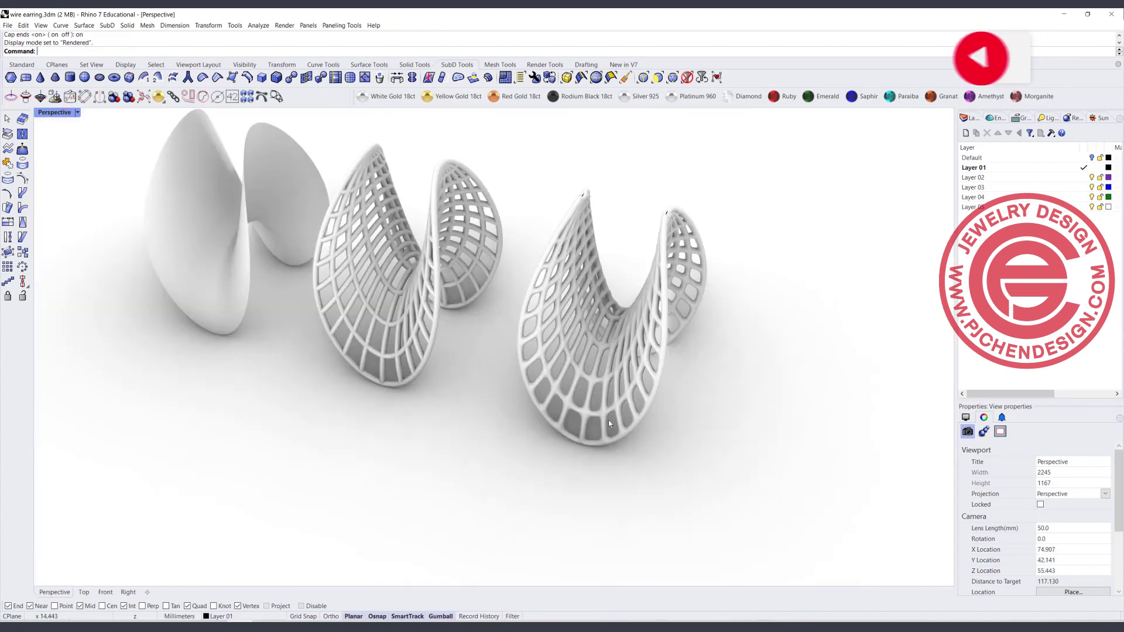
pyautogui.moveTo(608, 419); pyautogui.dragTo(606, 381, button='right')
pyautogui.scroll(8, 606, 381)
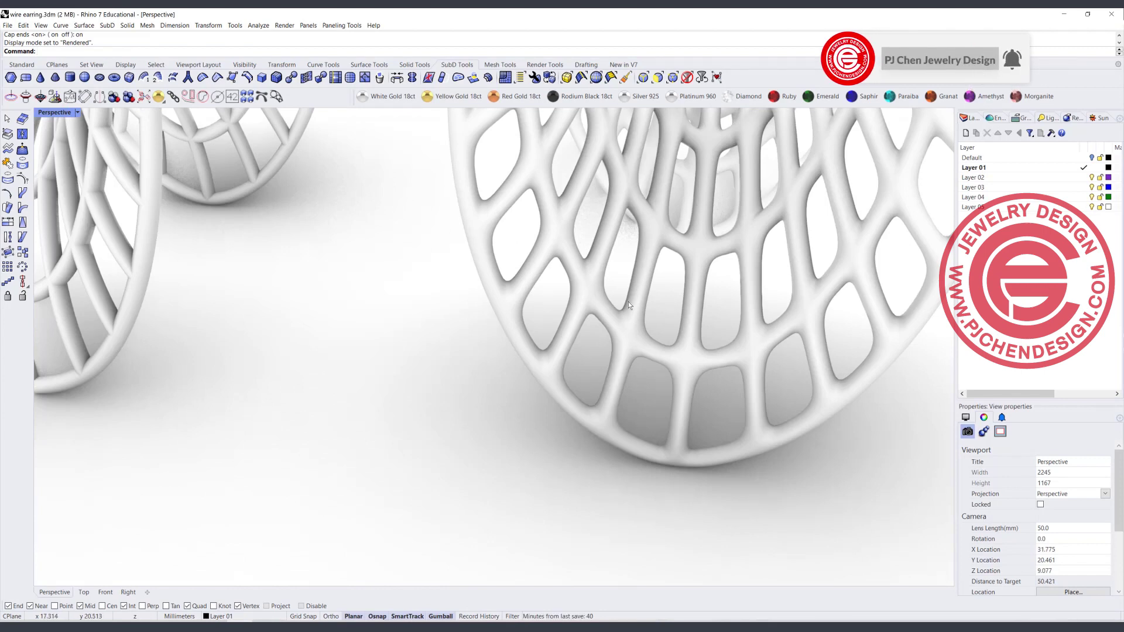
pyautogui.scroll(-4, 634, 310)
pyautogui.scroll(-5, 608, 348)
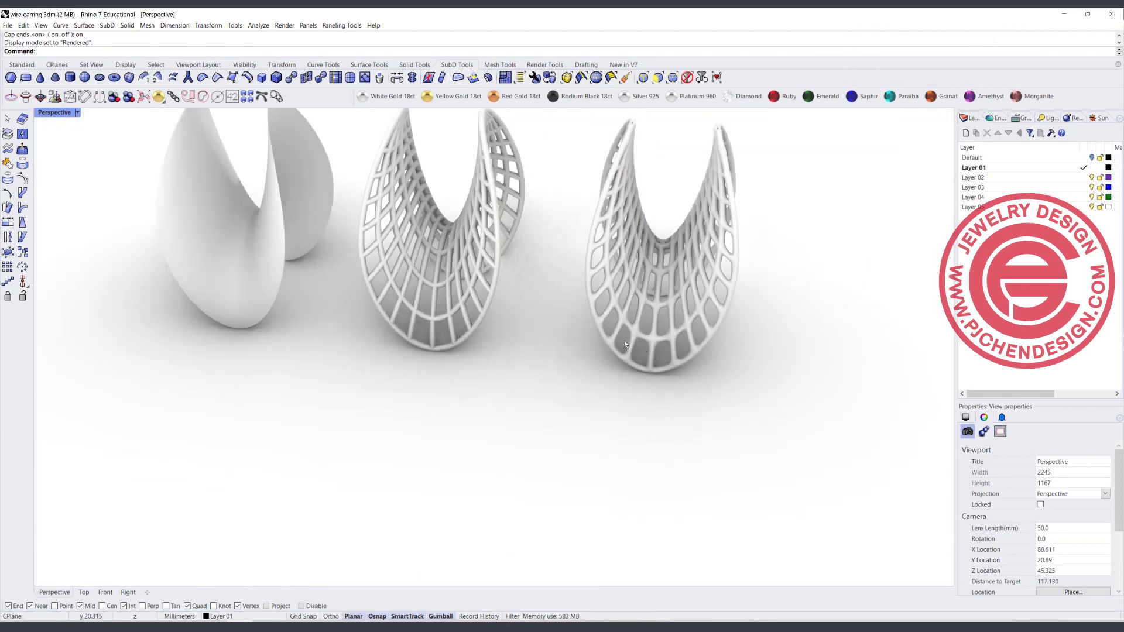
pyautogui.moveTo(624, 340); pyautogui.dragTo(526, 351, button='right')
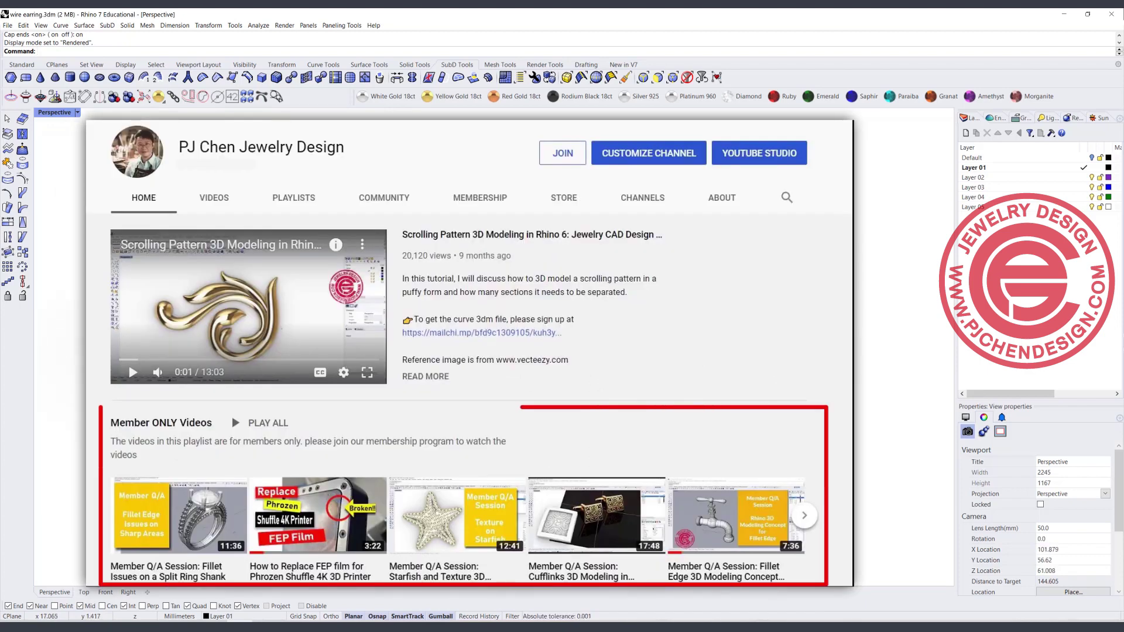
pyautogui.scroll(2, 503, 351)
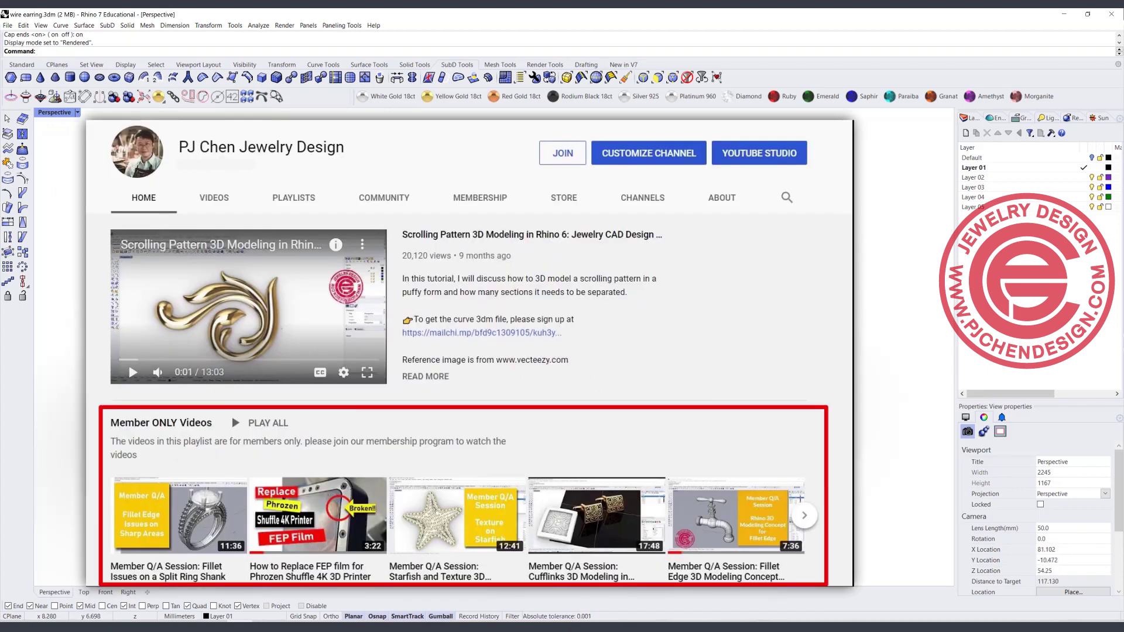
pyautogui.moveTo(527, 351); pyautogui.dragTo(439, 342, button='right')
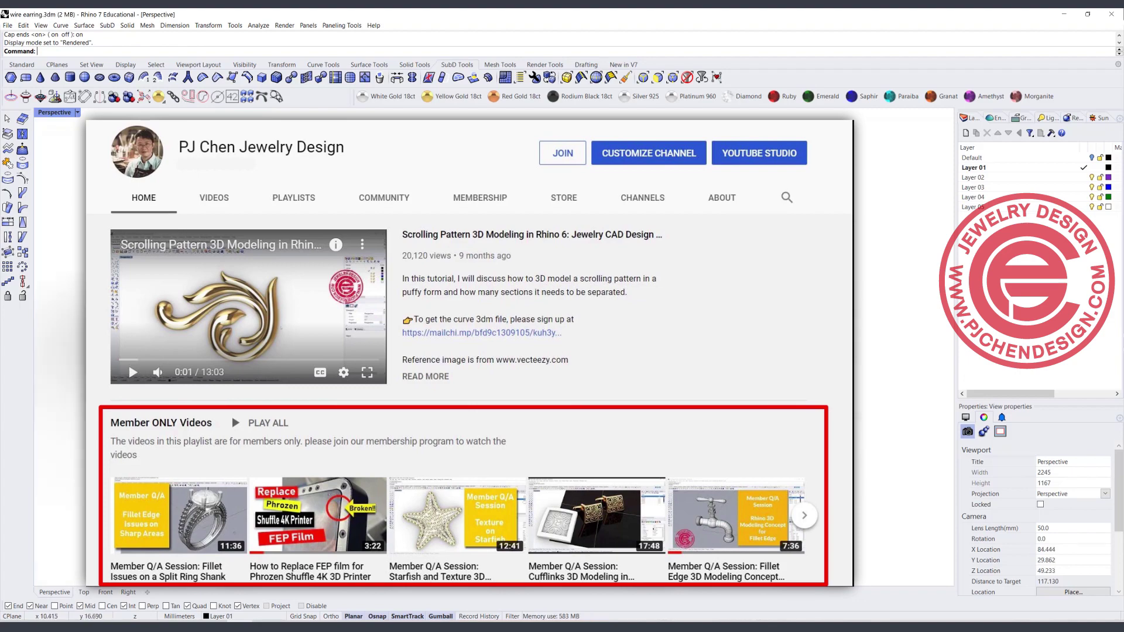